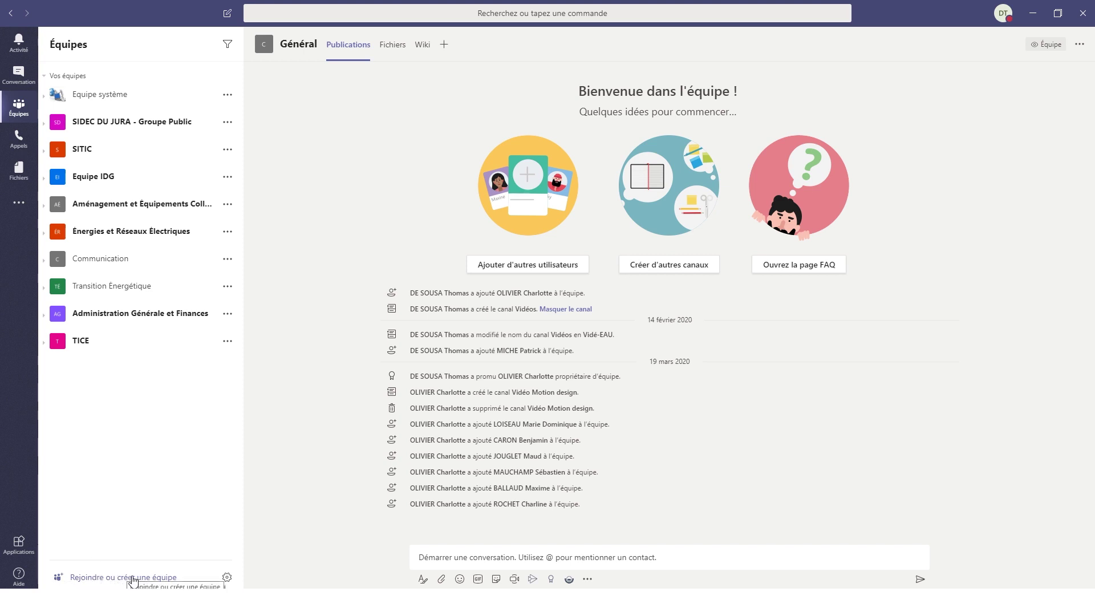
# Create a private team from scratch named "Formation".
pyautogui.click(98, 578)
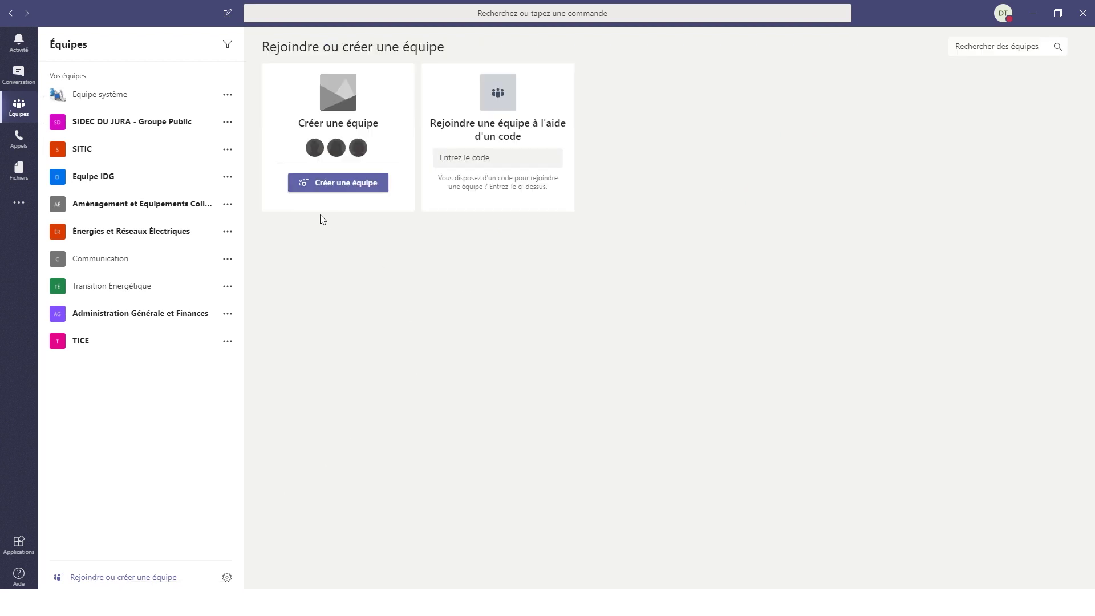
pyautogui.click(353, 188)
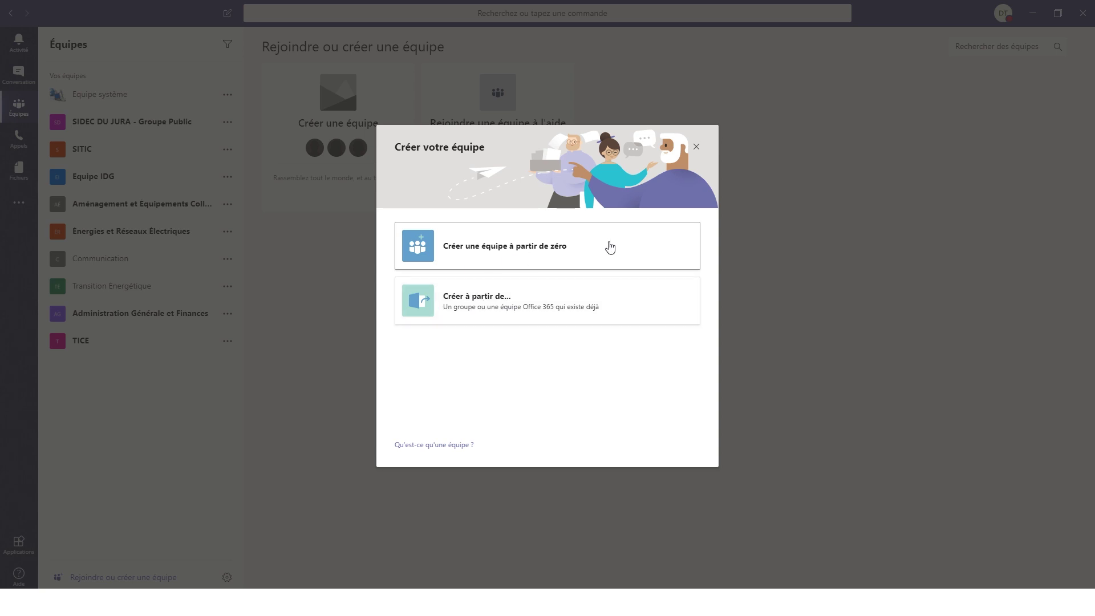
pyautogui.click(603, 246)
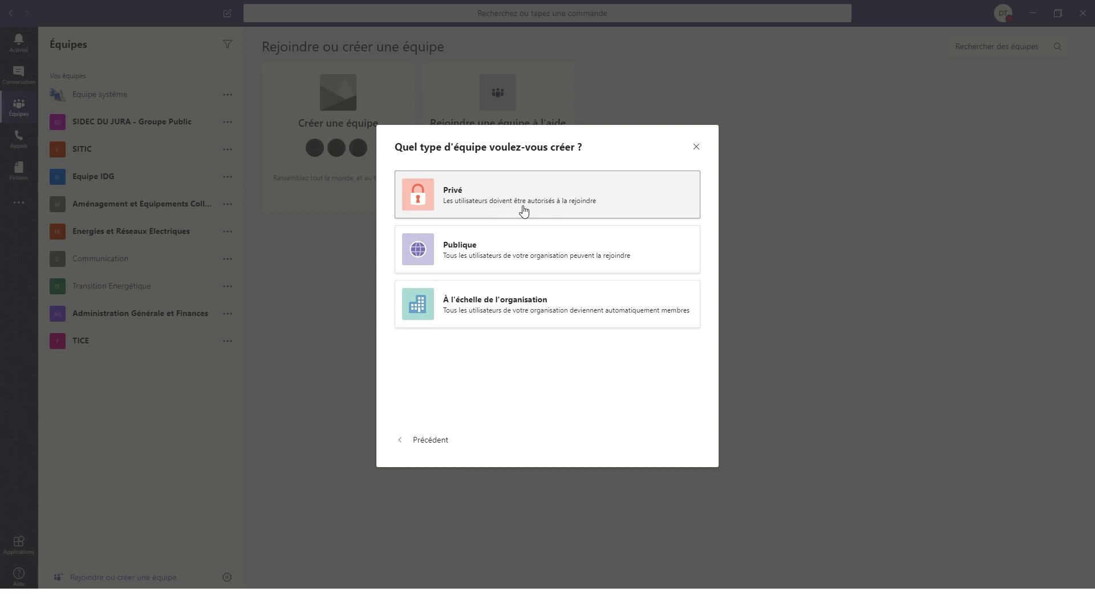
pyautogui.click(618, 197)
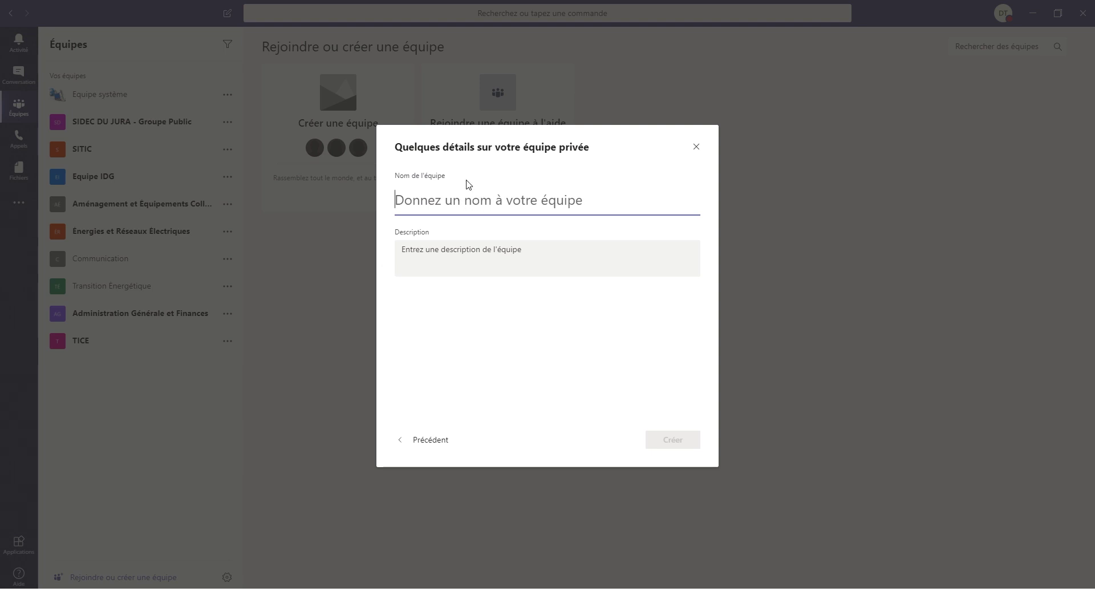
pyautogui.write('Format')
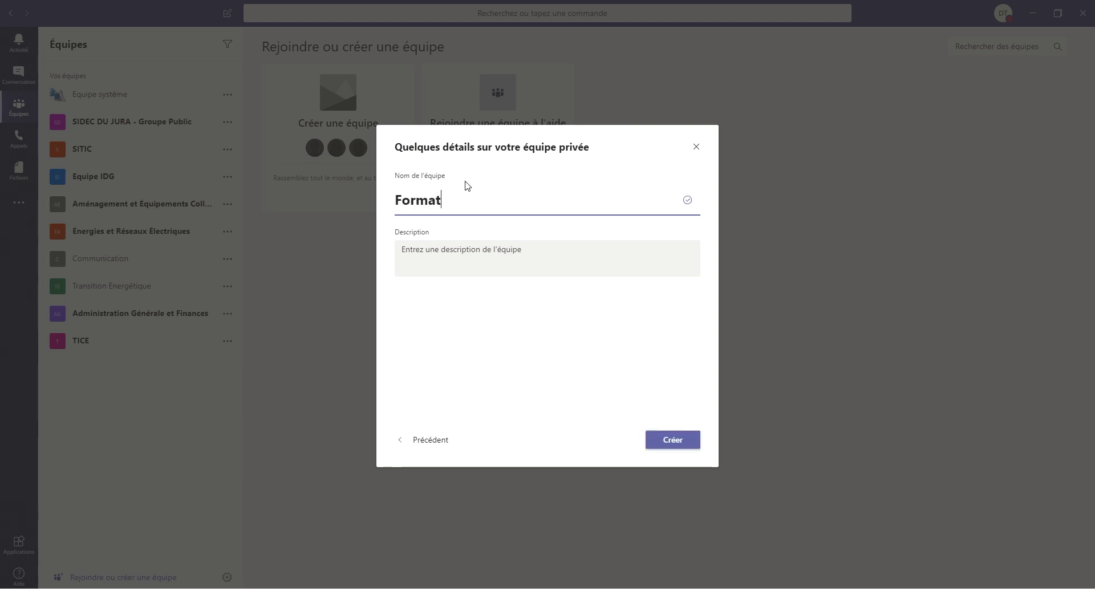
pyautogui.write('ion')
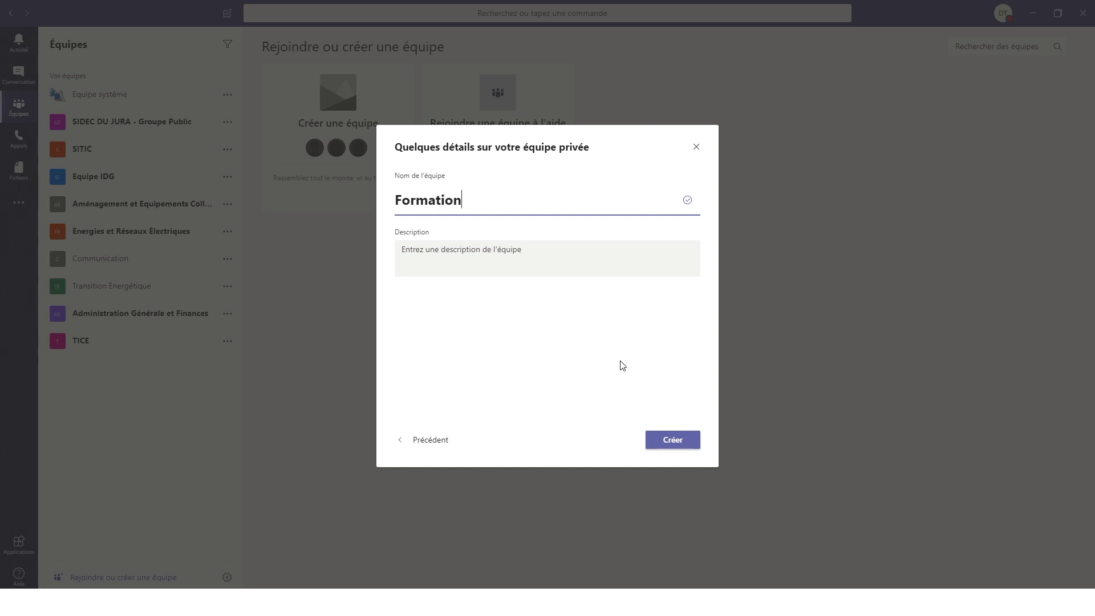
pyautogui.click(658, 445)
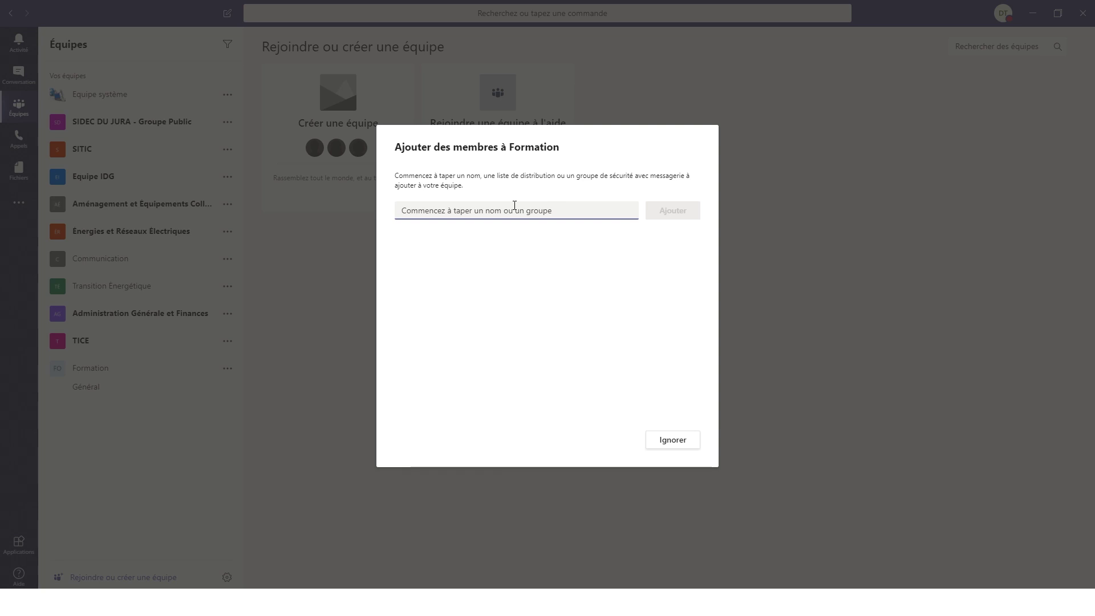
# Add two colleagues to the Formation team with the Membre role, searching with "oli" and "mau", and finish adding members.
pyautogui.write('o')
pyautogui.press('BackSpace')
pyautogui.write('oli')
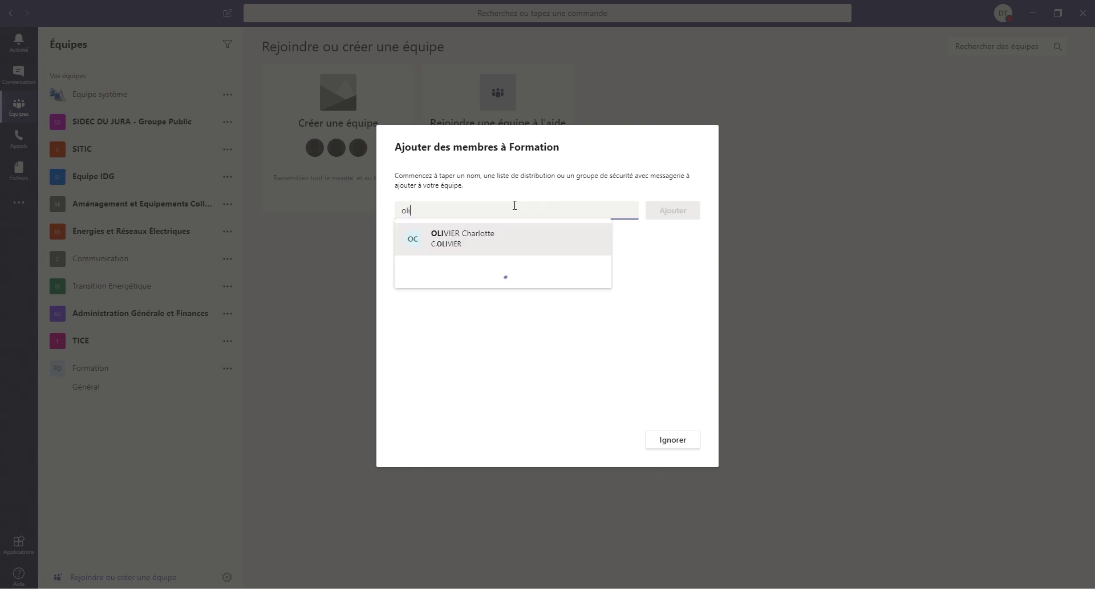
pyautogui.click(444, 242)
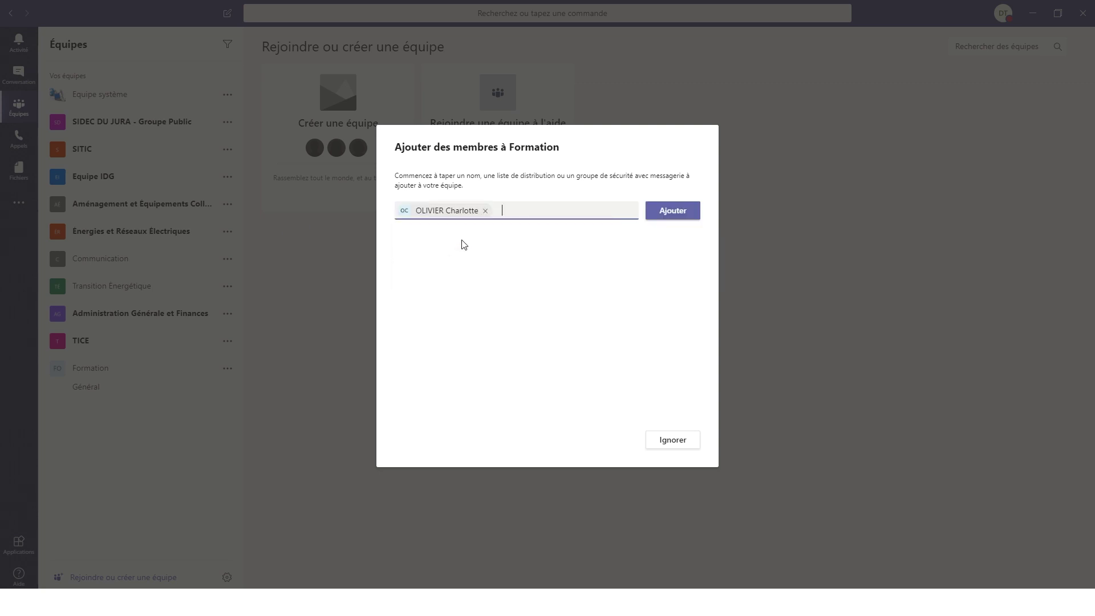
pyautogui.write('mau')
pyautogui.click(582, 243)
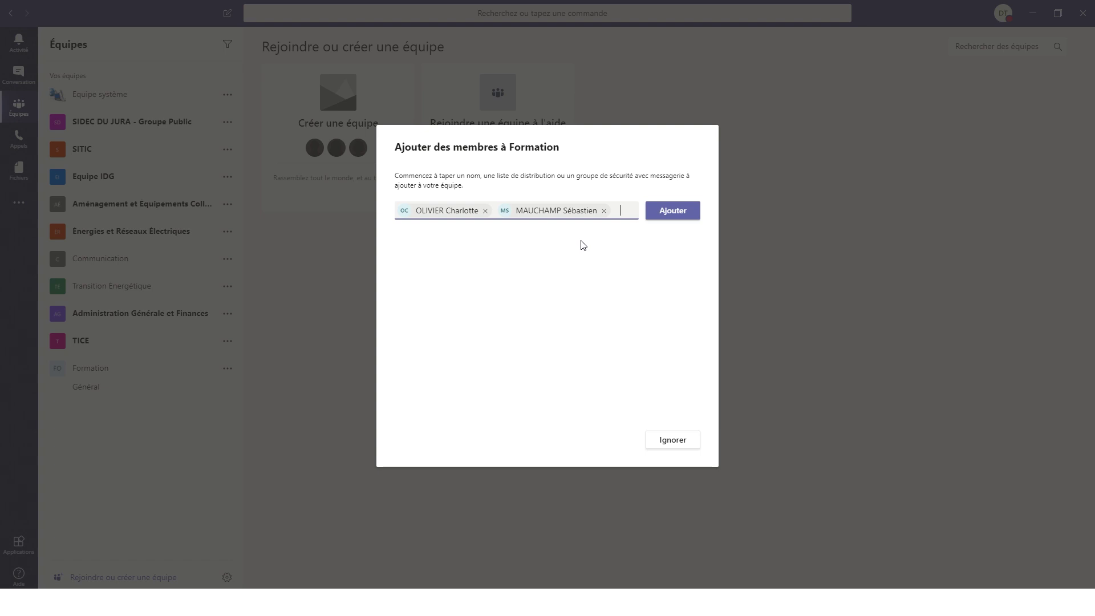
pyautogui.click(673, 211)
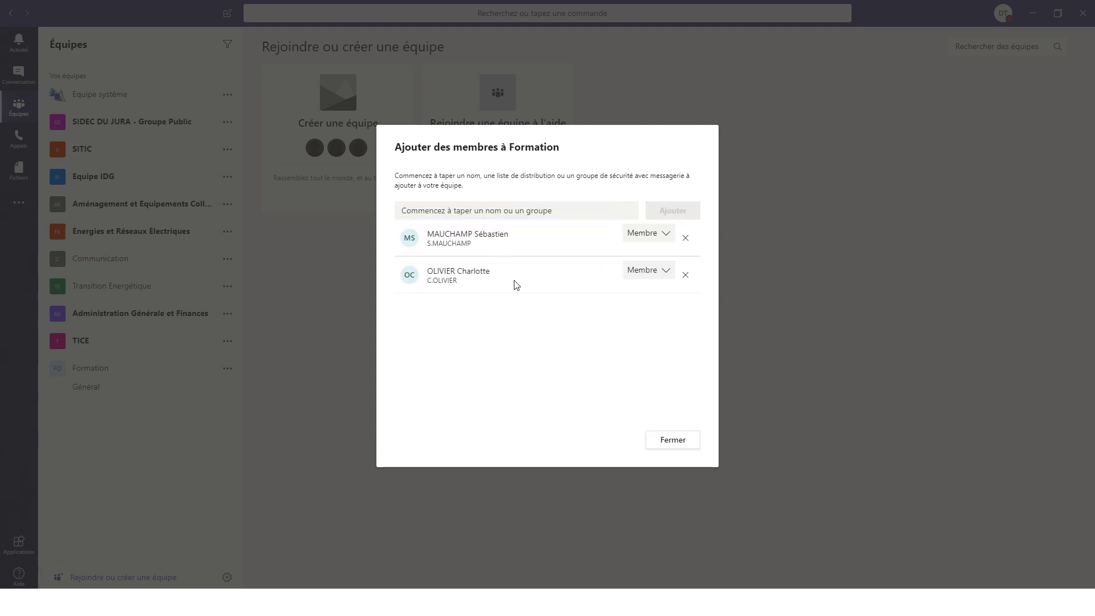
pyautogui.click(666, 234)
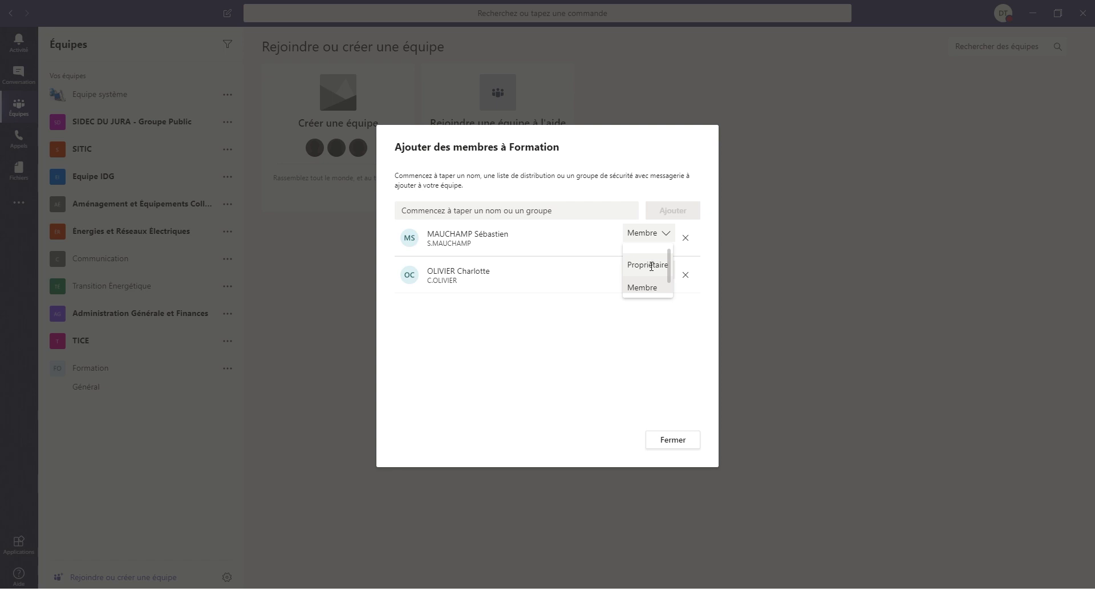
pyautogui.click(583, 361)
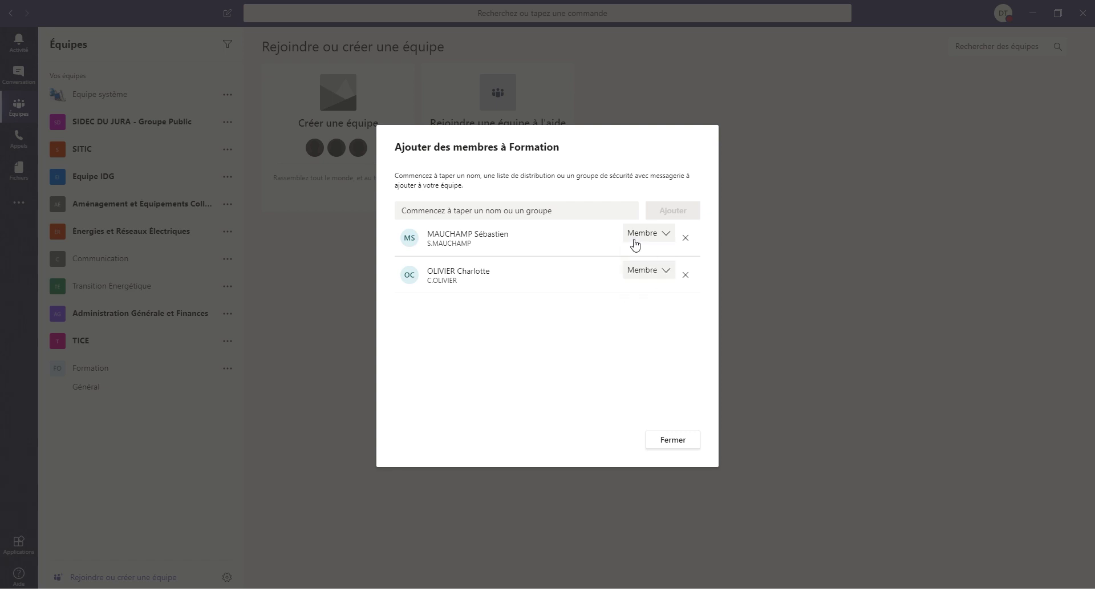
pyautogui.click(673, 438)
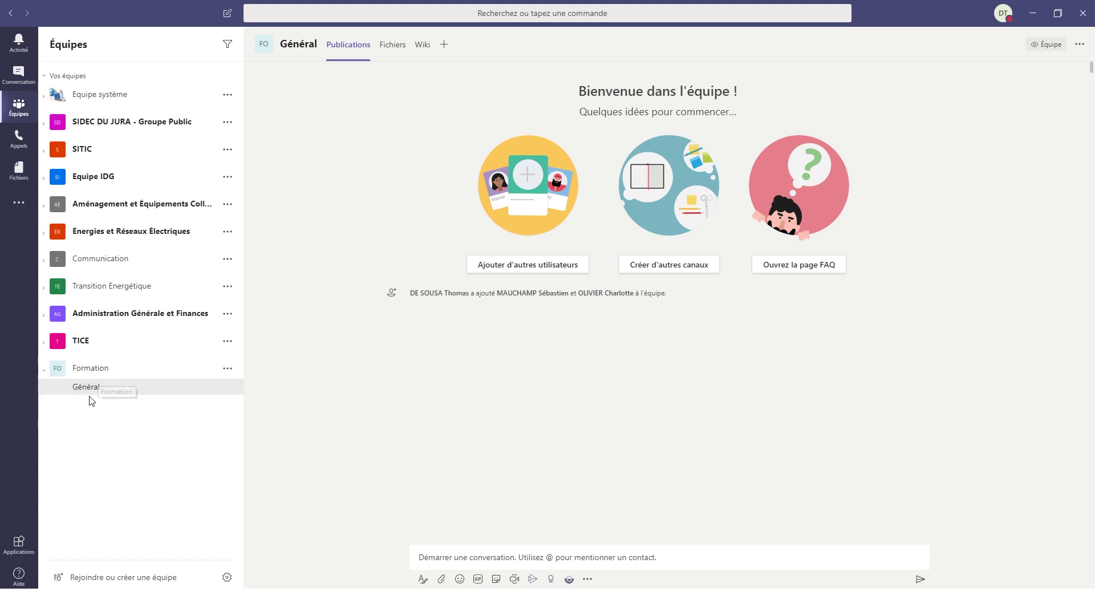
# Add a standard channel named "Vidéo Teams" to the Formation team.
pyautogui.click(452, 551)
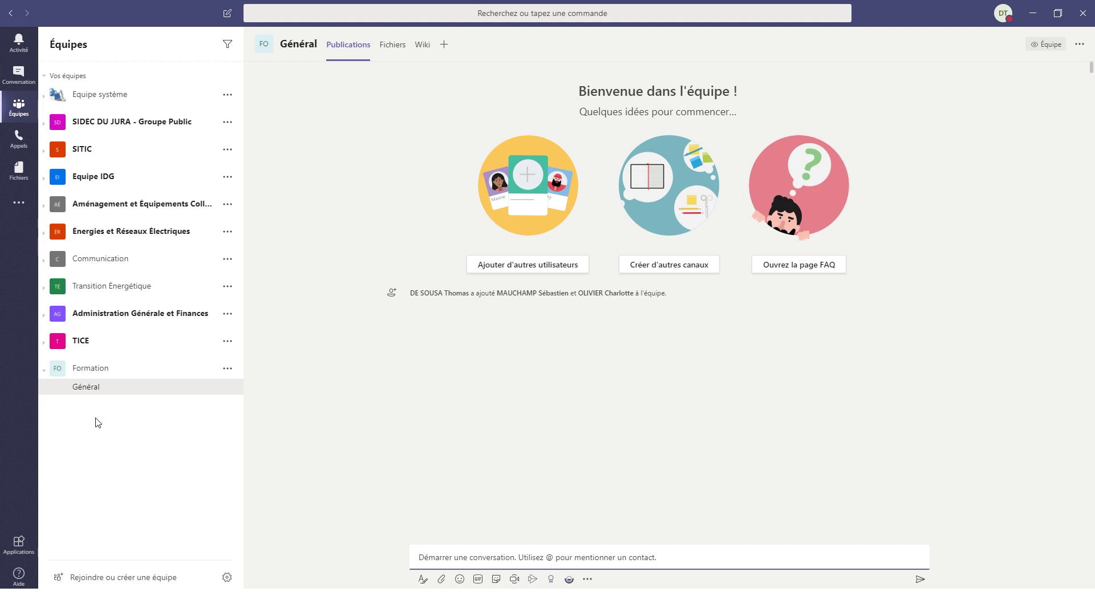
pyautogui.rightClick(95, 372)
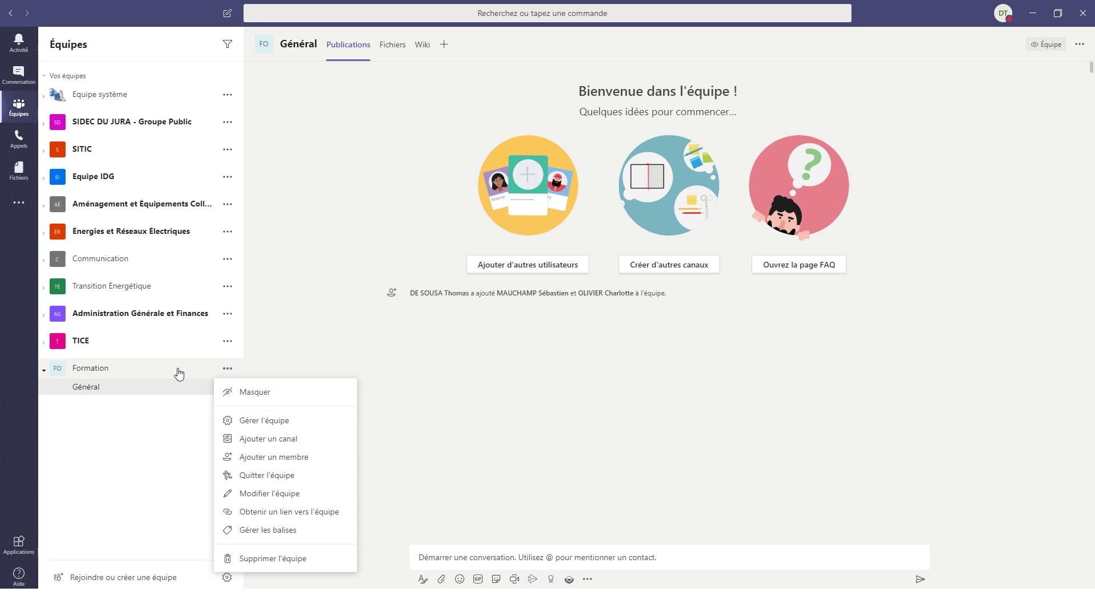
pyautogui.click(285, 439)
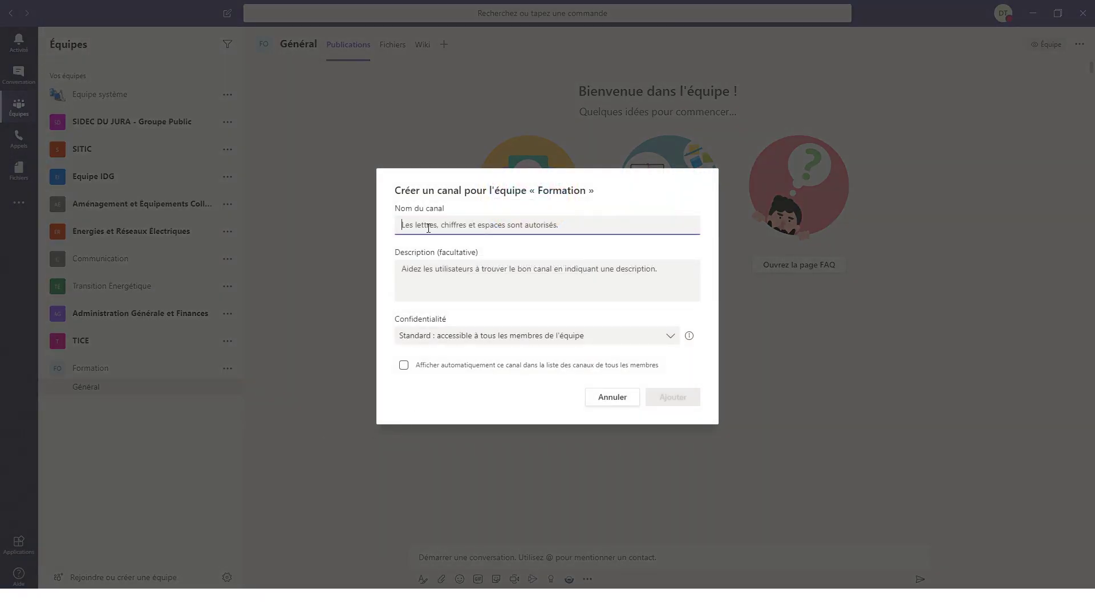
pyautogui.write('Vidéo Teams')
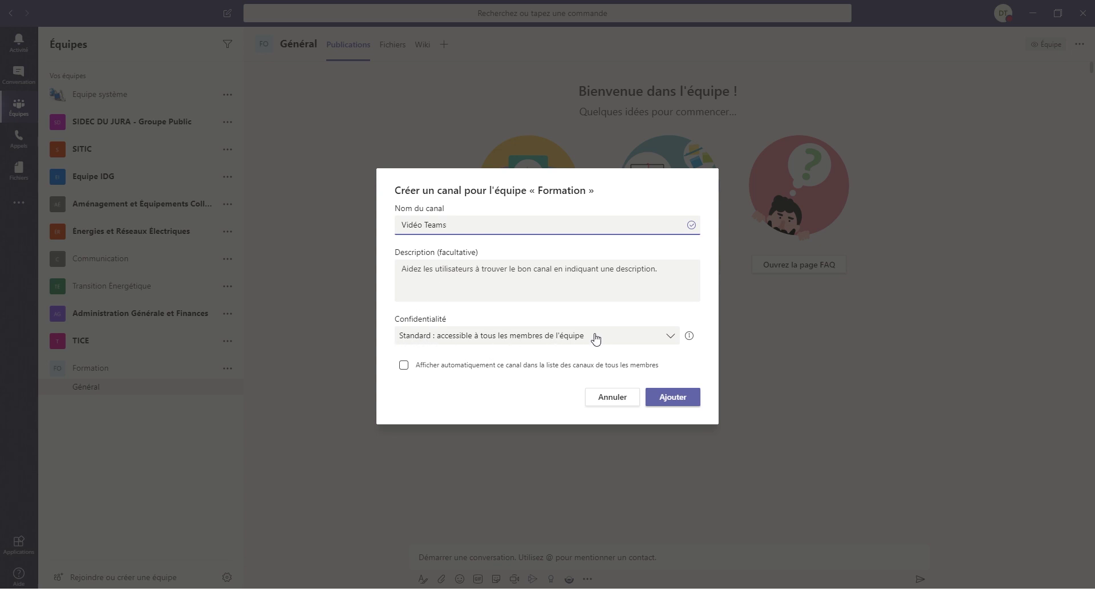
pyautogui.click(676, 398)
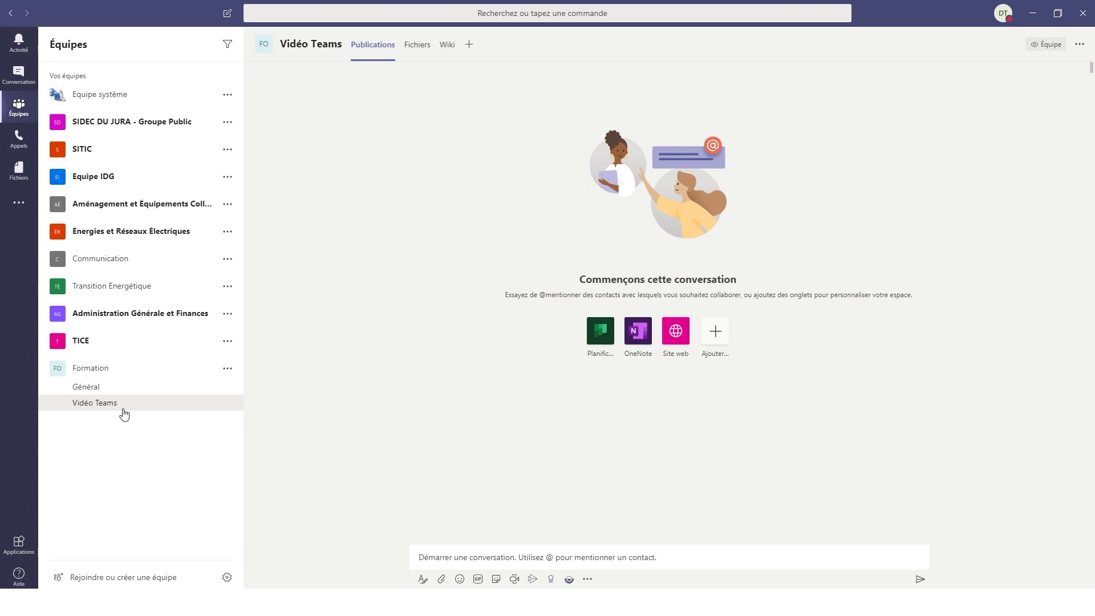
# Post the message "Bonjour à tous ! J'ai besoin de vous pour ma viéo de formation !" in the Vidéo Teams channel.
pyautogui.click(463, 563)
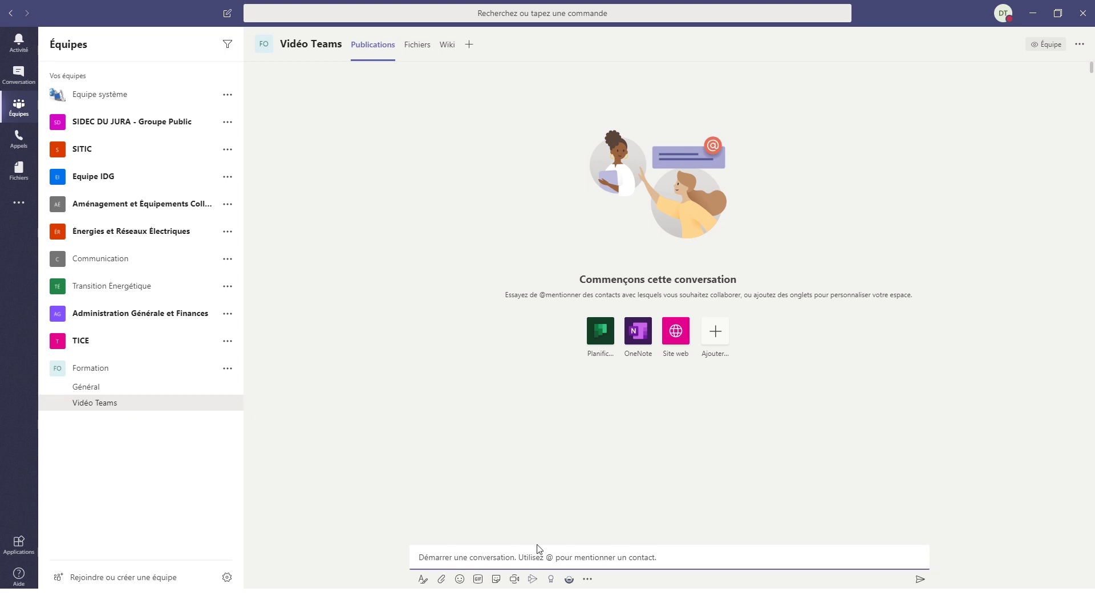
pyautogui.write('B')
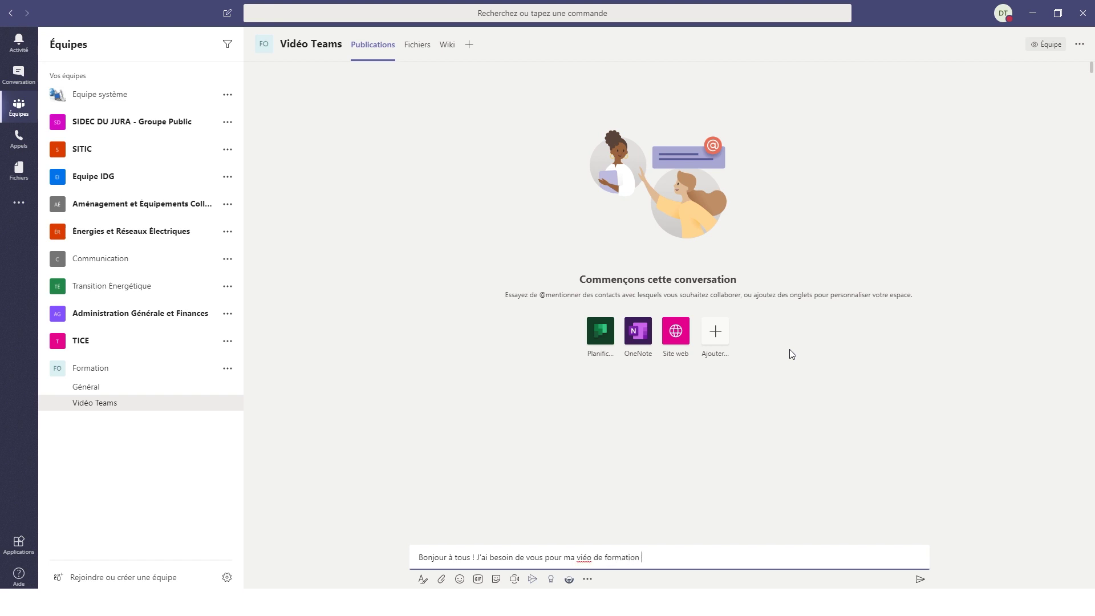
pyautogui.write('!')
pyautogui.press('Return')
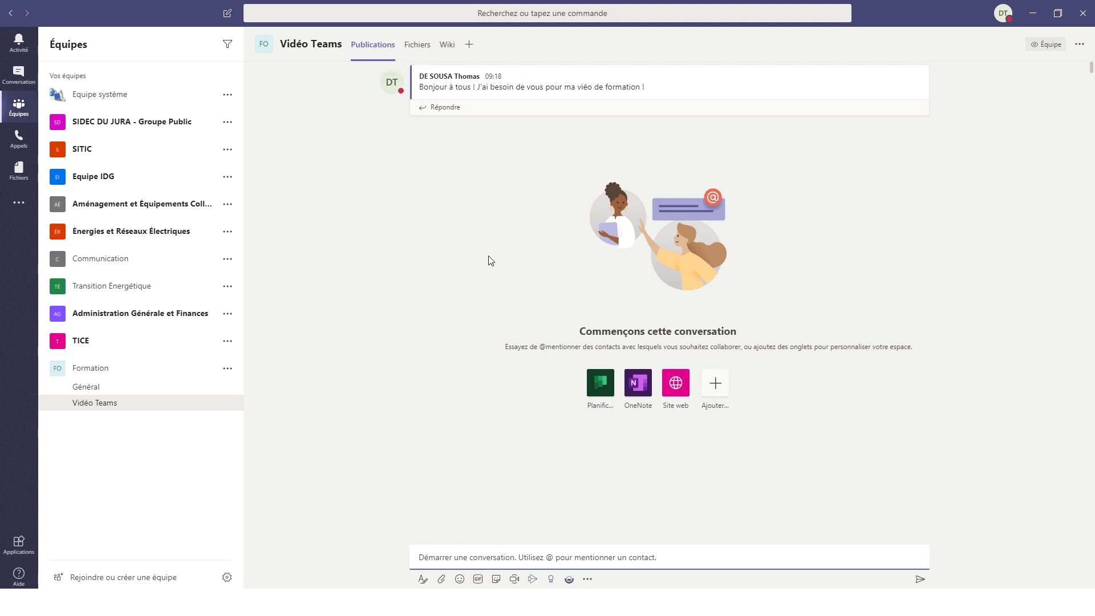
# Upload Scénario vidéo.docx from the desktop to the Vidéo Teams channel's files.
pyautogui.click(418, 45)
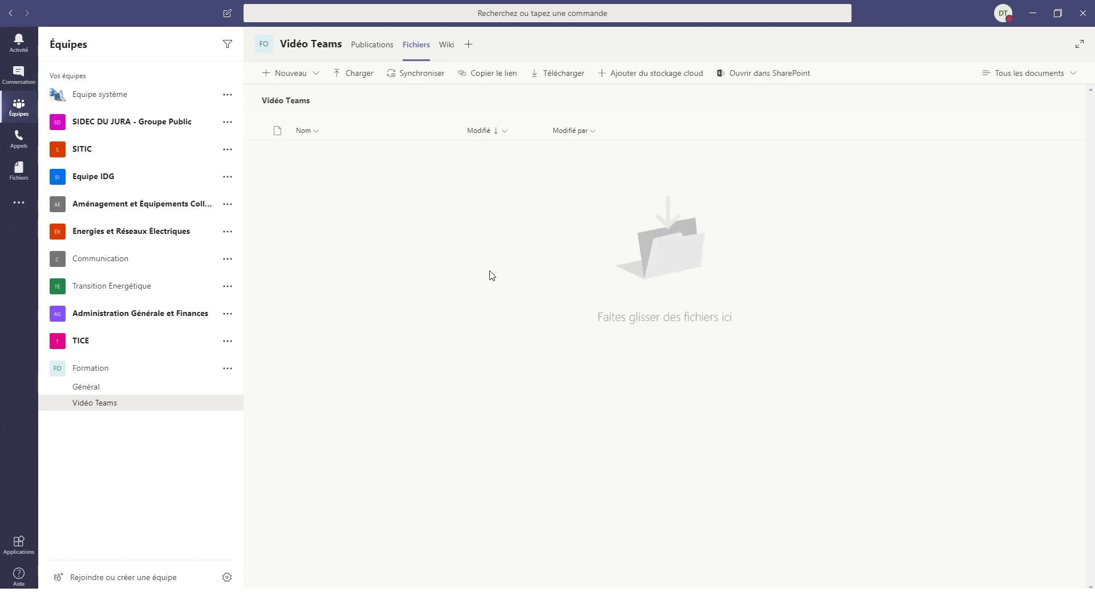
pyautogui.click(1058, 14)
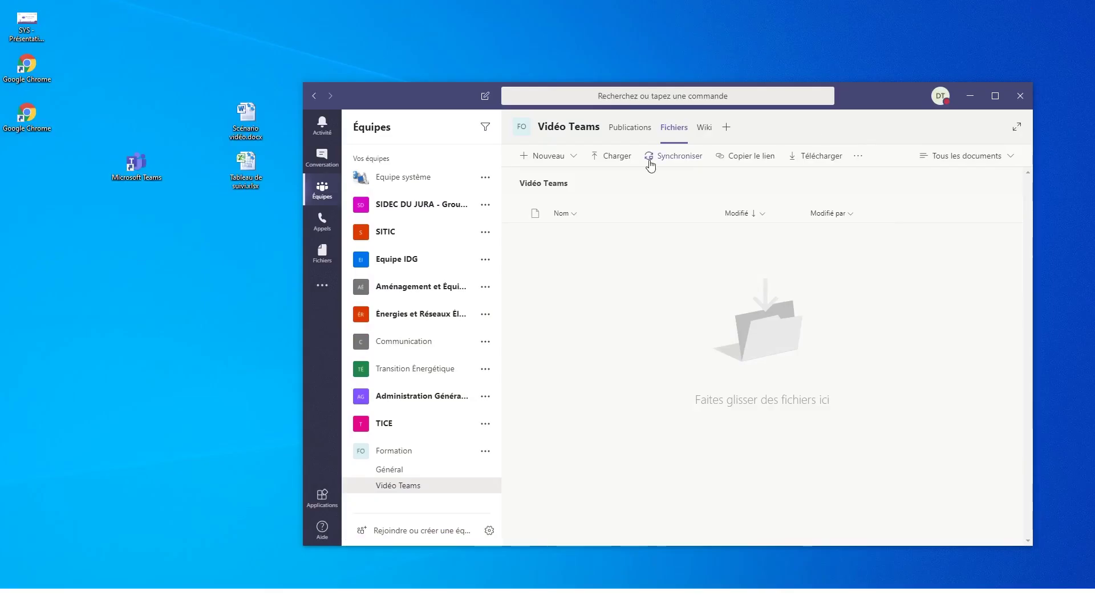
pyautogui.moveTo(439, 102); pyautogui.dragTo(465, 54)
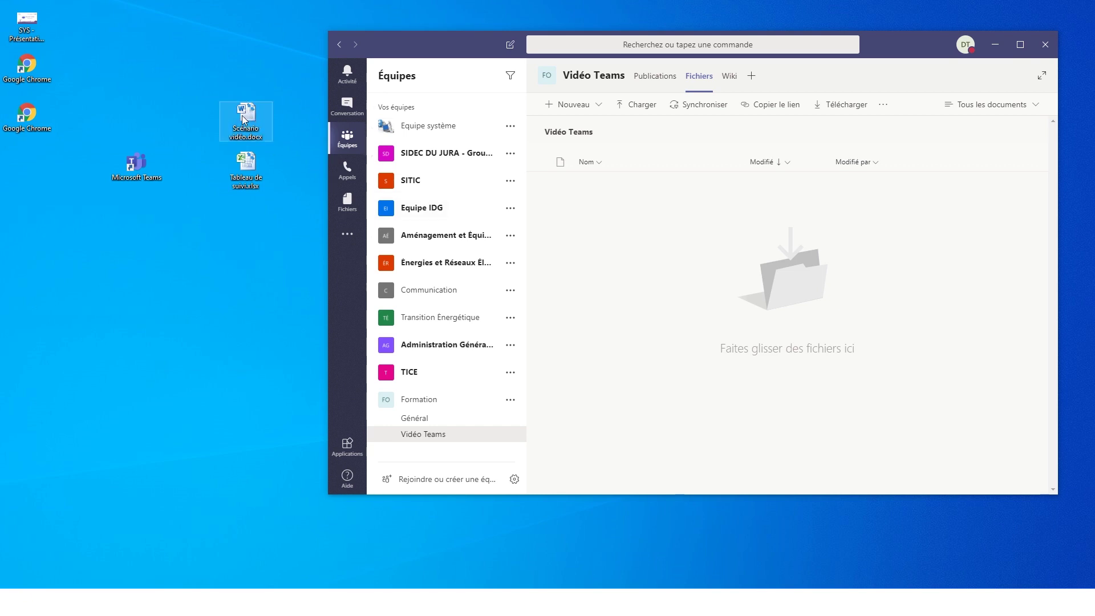
pyautogui.moveTo(247, 118); pyautogui.dragTo(590, 226)
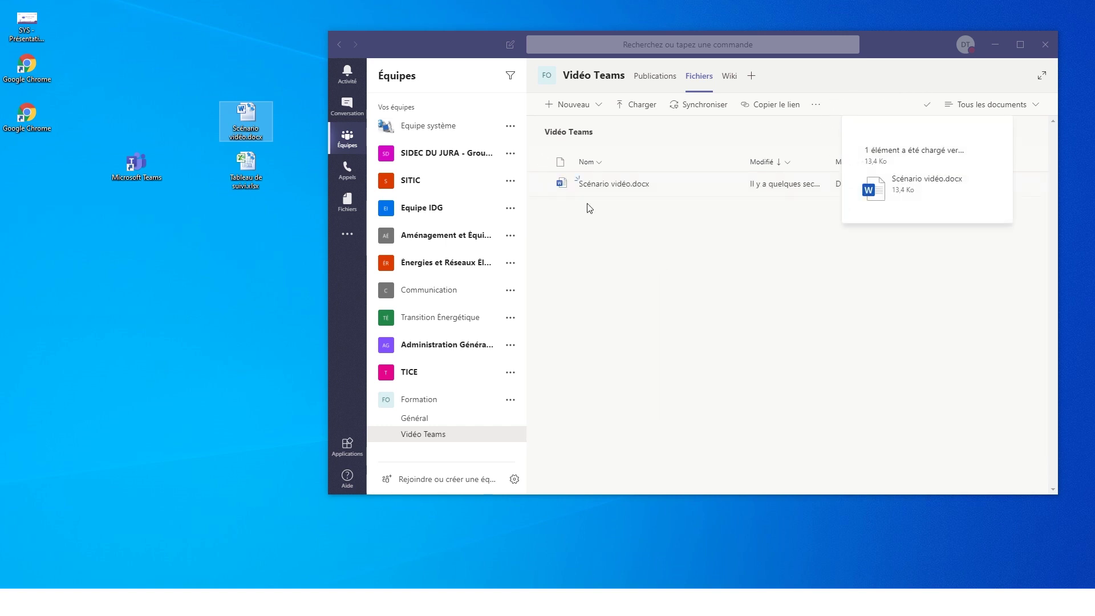
pyautogui.click(595, 242)
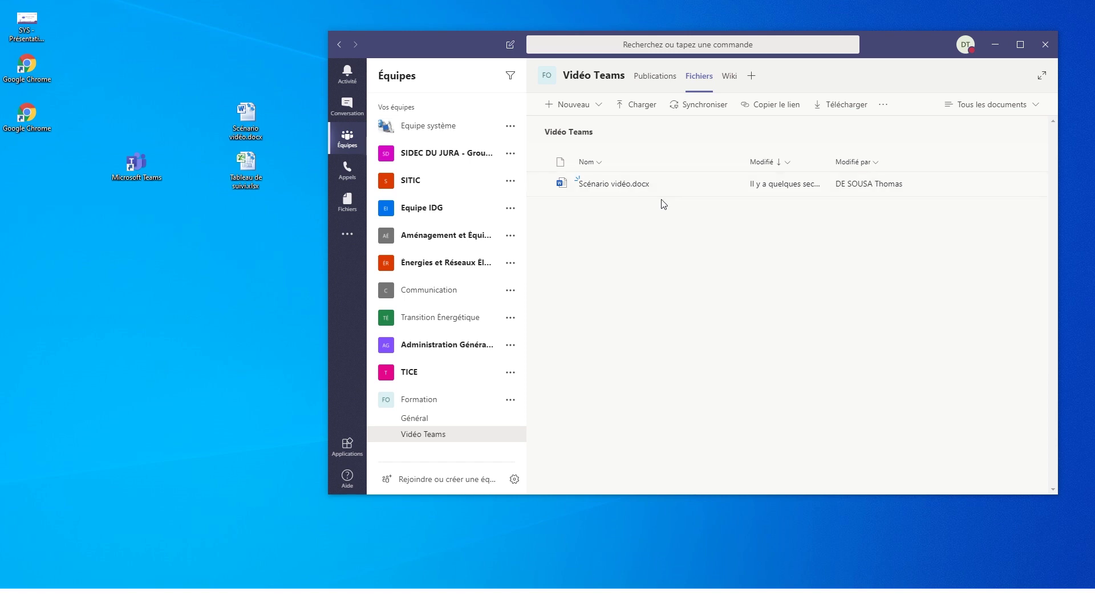
pyautogui.click(1020, 44)
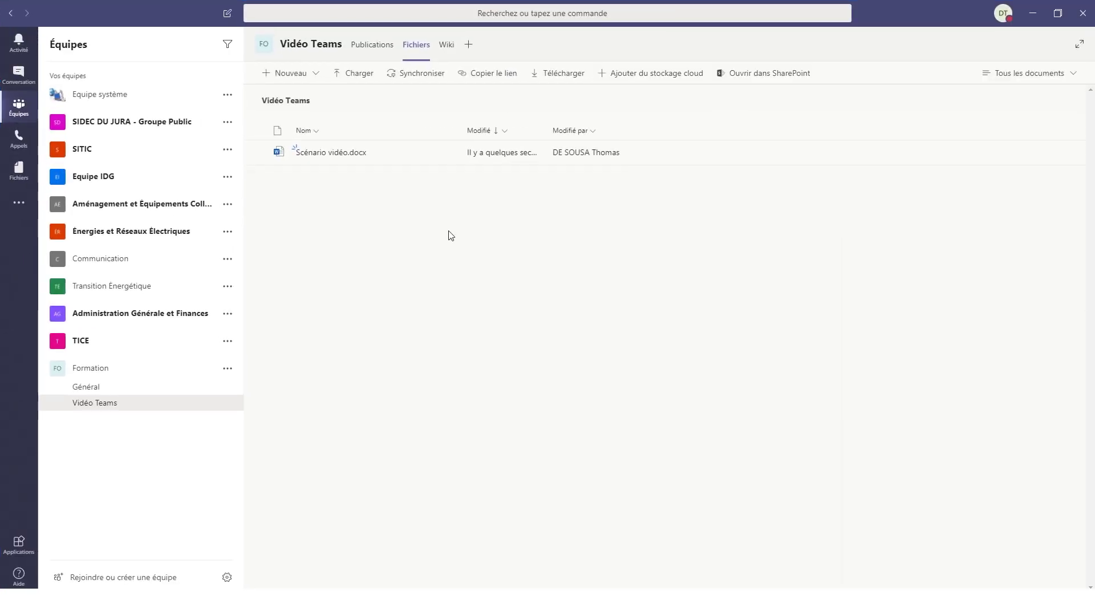
# Open Scénario vidéo.docx from the channel's files to view its contents, and return to the Vidéo Teams channel.
pyautogui.click(348, 155)
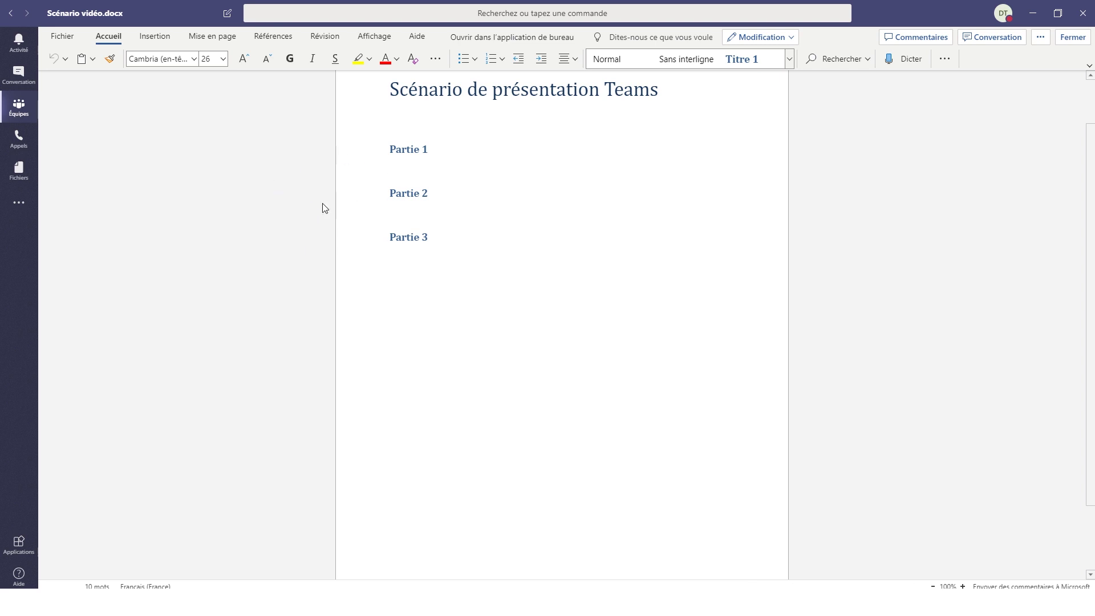
pyautogui.scroll(2, 323, 204)
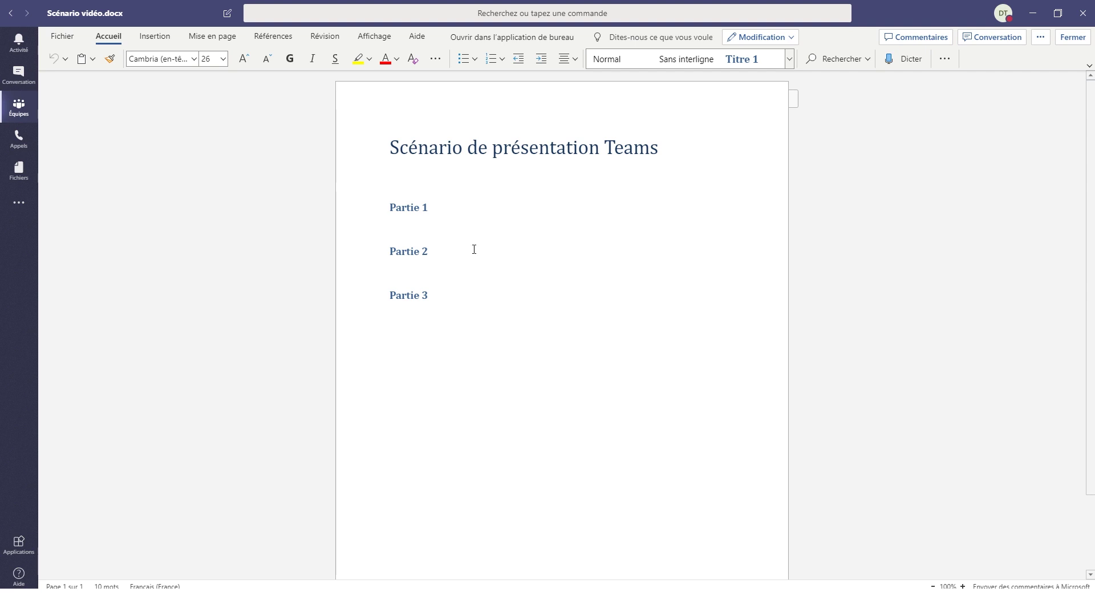
pyautogui.click(12, 14)
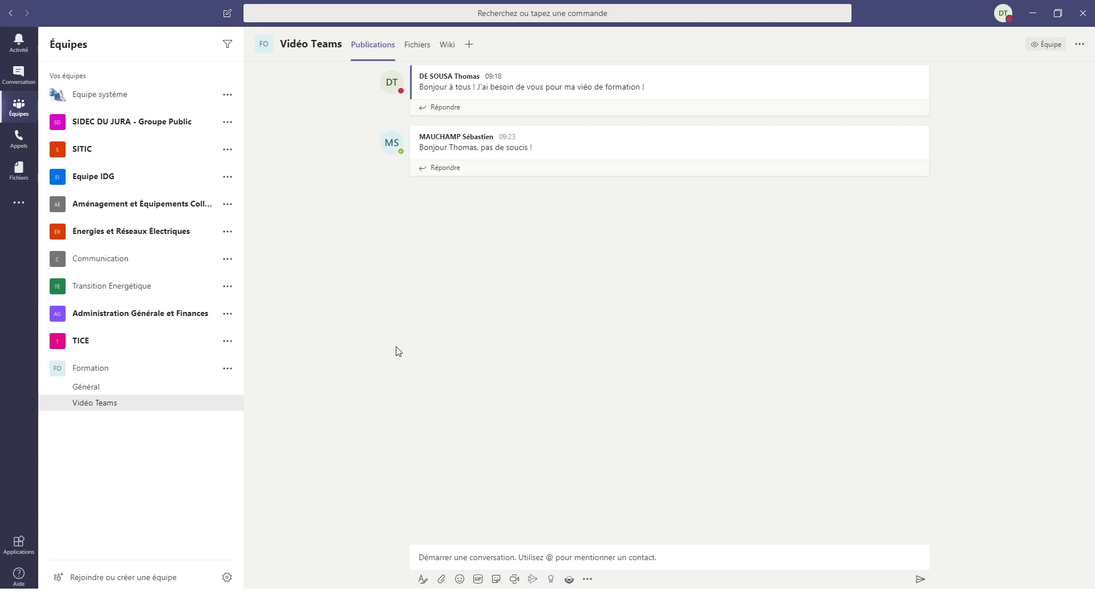
# Post "Peux-tu me donner ton avis sur ce scénario ? Merci" in the Vidéo Teams channel with a link to the channel's Scénario vidéo.docx.
pyautogui.click(442, 580)
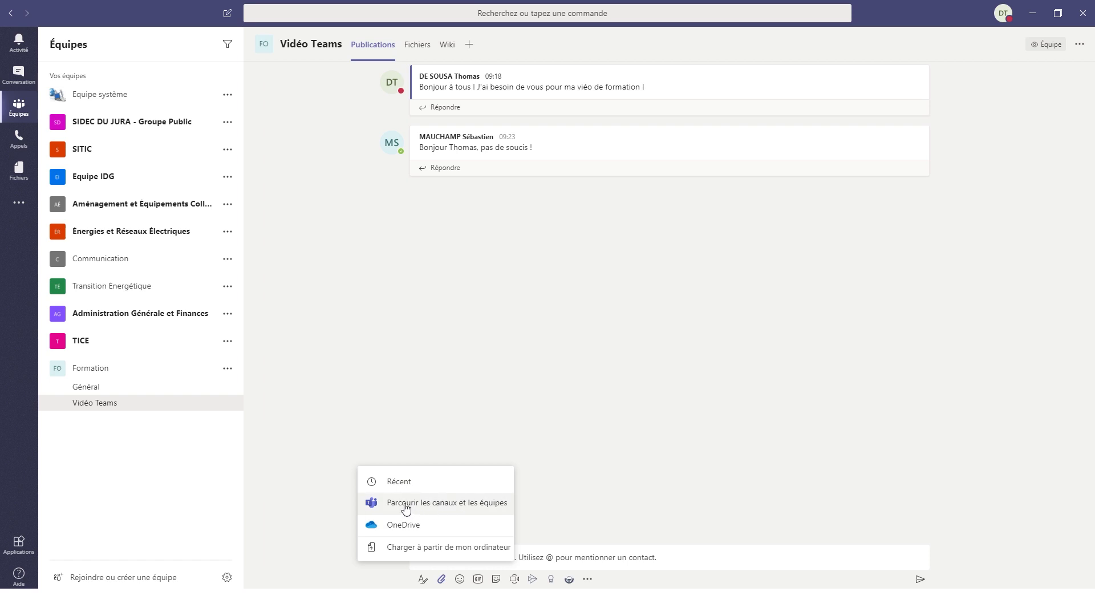
pyautogui.click(457, 507)
pyautogui.click(284, 393)
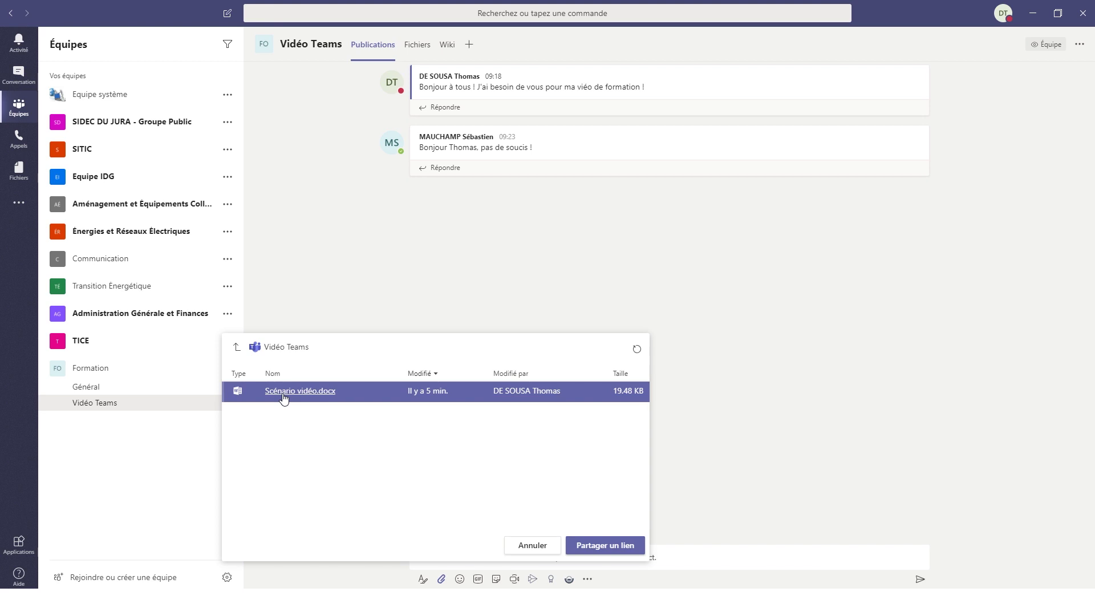
pyautogui.click(593, 546)
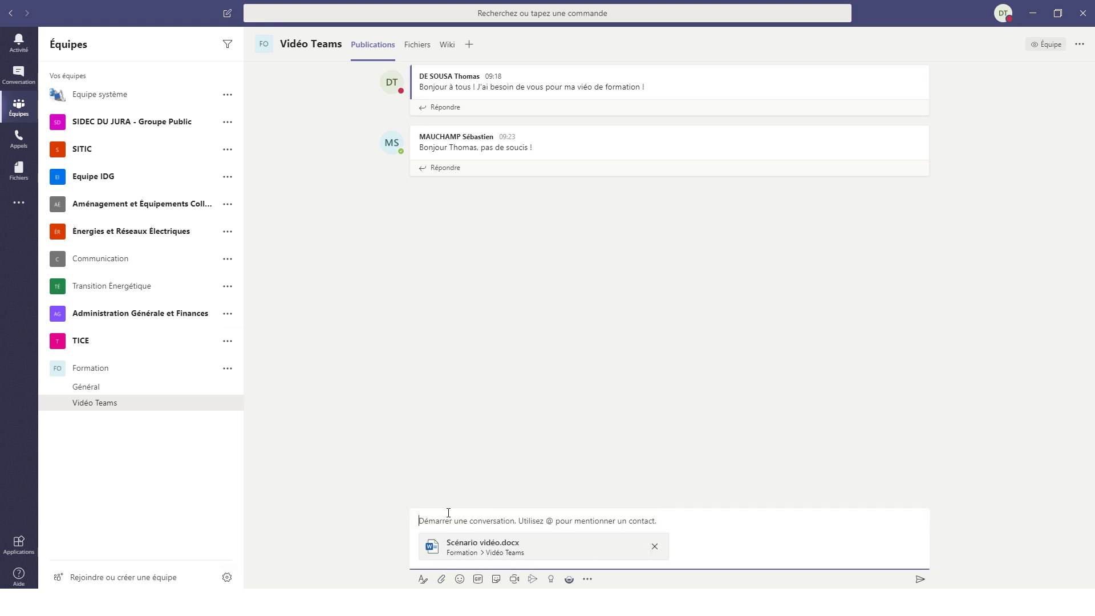
pyautogui.write('Peu')
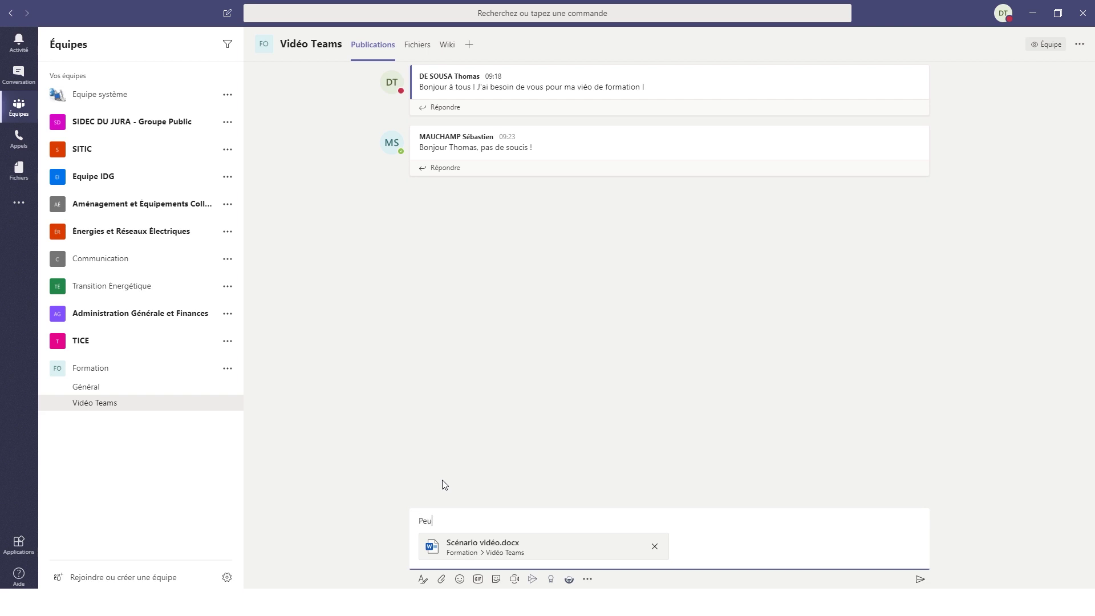
pyautogui.write('x-tu me donner ton avis sur ce scénario ? Merci')
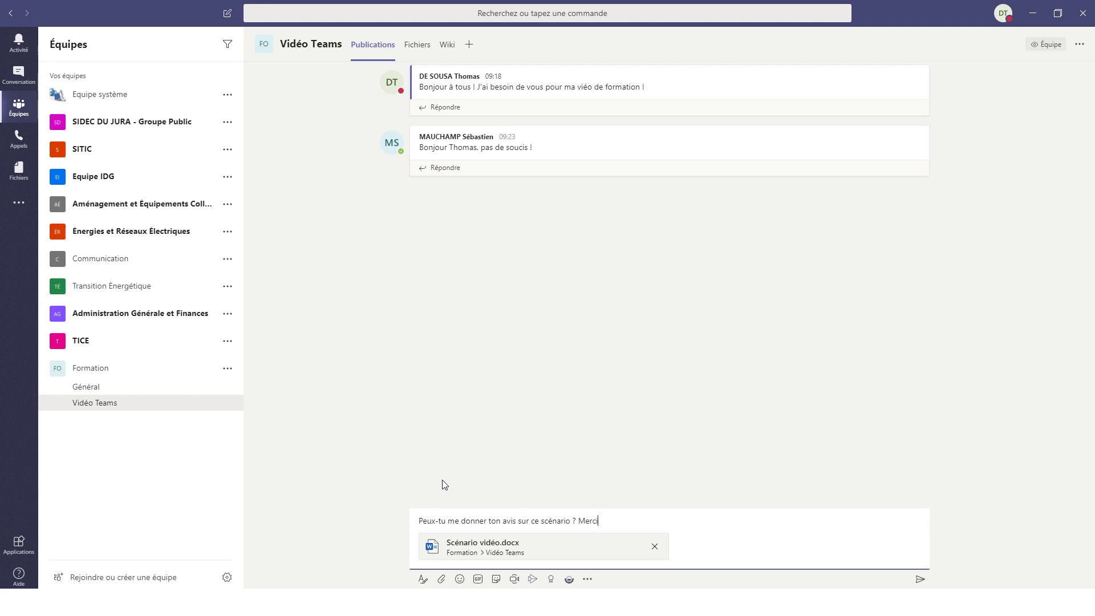
pyautogui.press('Return')
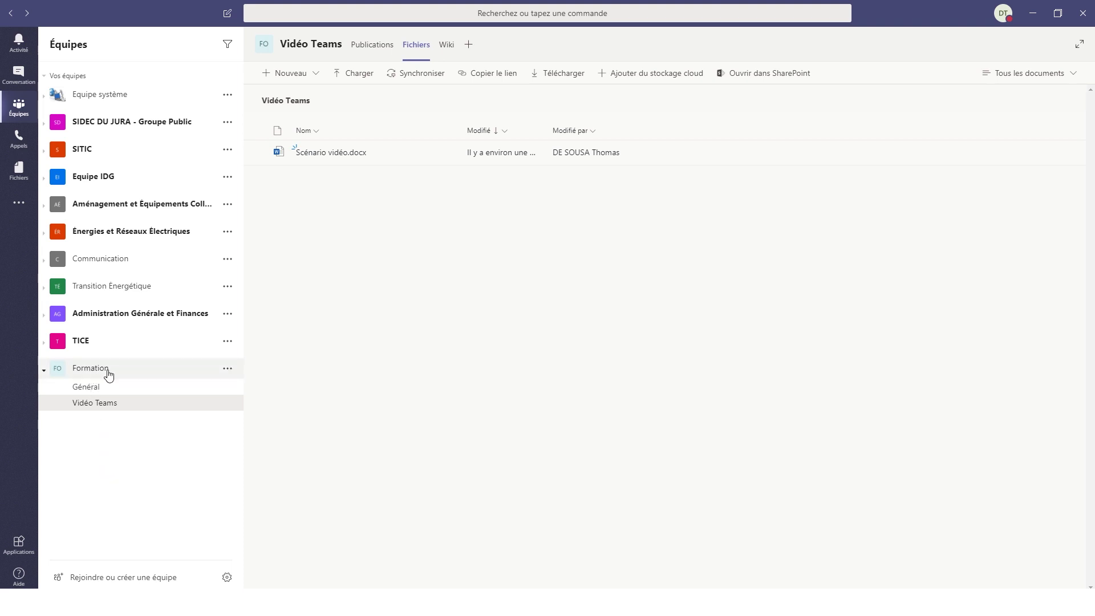
# Open the Formation team's management page and view the dialog for adding members, closing it without adding anyone.
pyautogui.rightClick(152, 376)
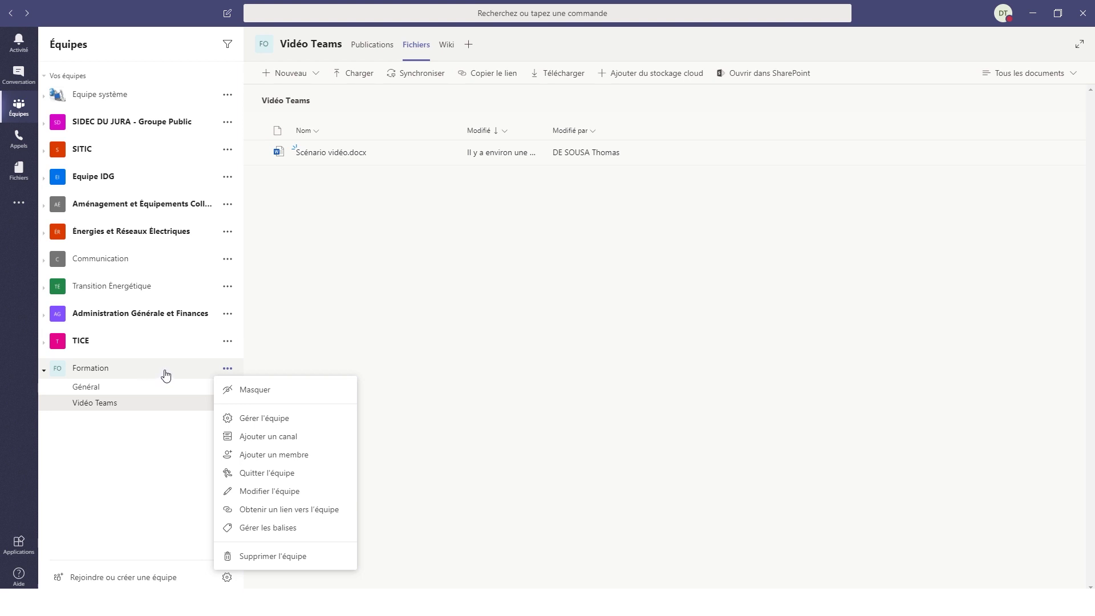
pyautogui.click(256, 420)
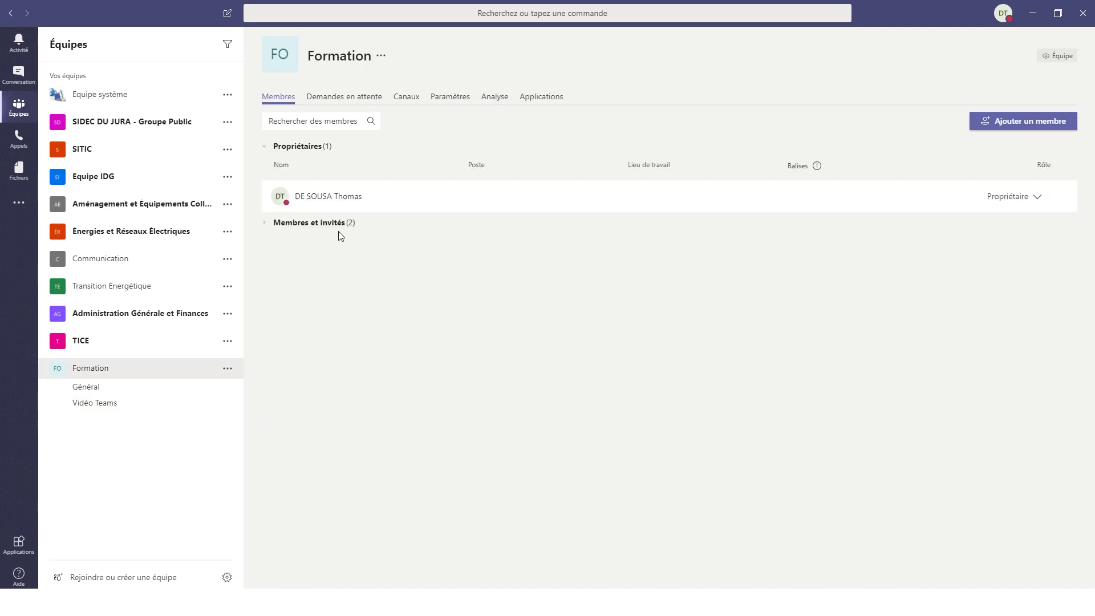
pyautogui.click(1026, 121)
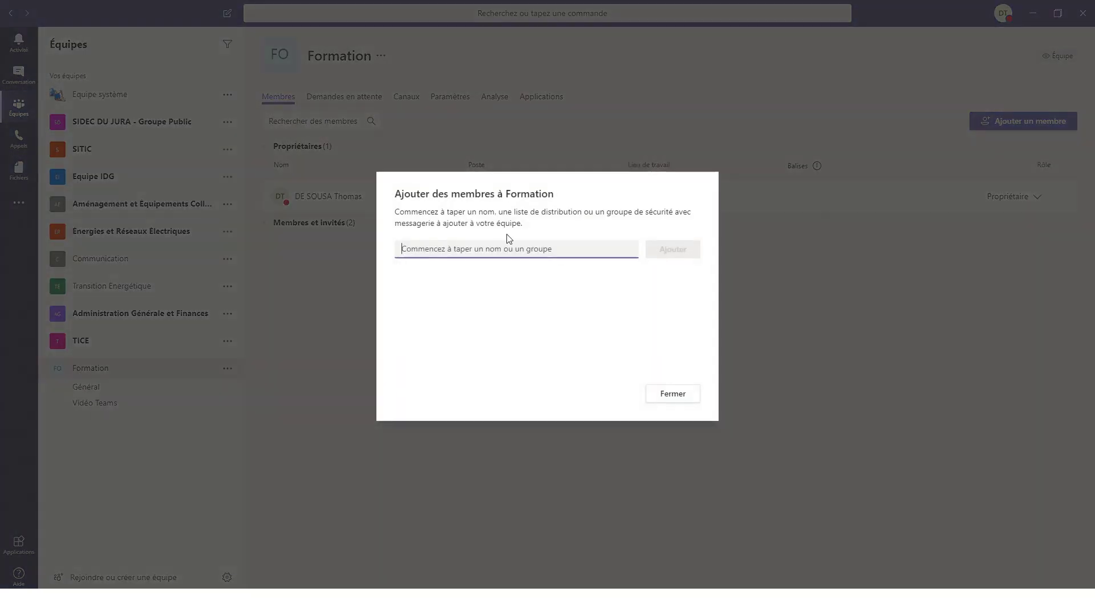
pyautogui.click(674, 397)
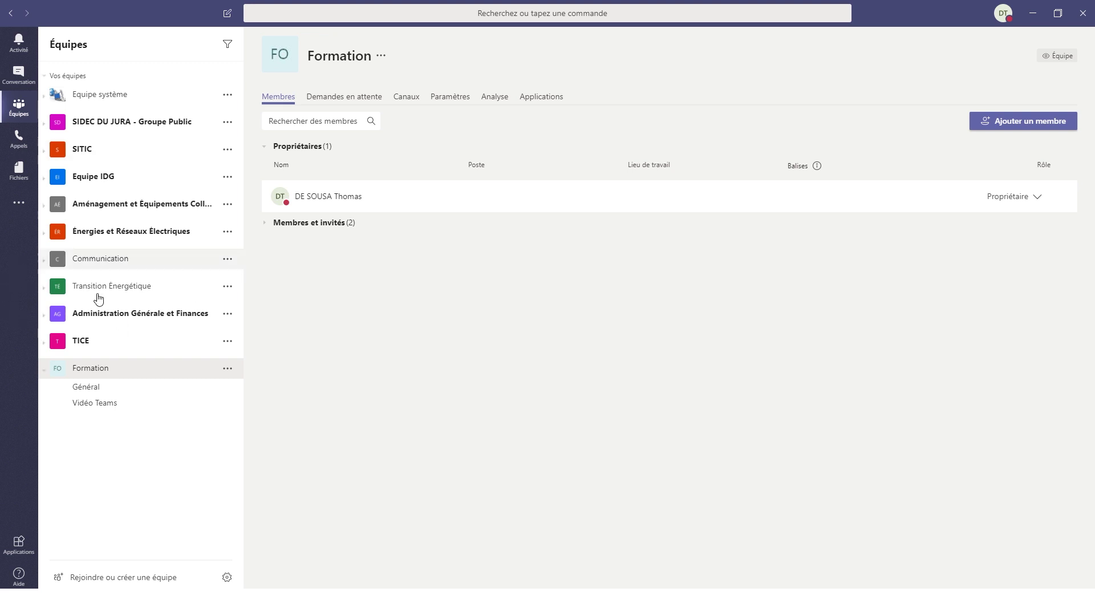
# Start a private conversation with the colleague and send the message "As tu reçu mon invitation au canal Formation ?".
pyautogui.click(19, 75)
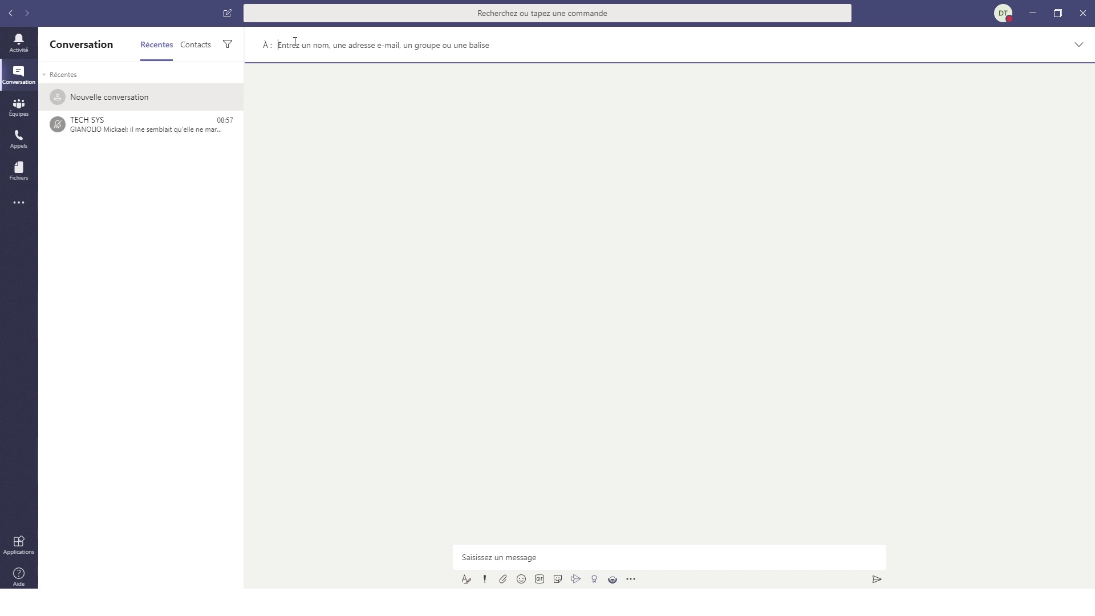
pyautogui.write('mau')
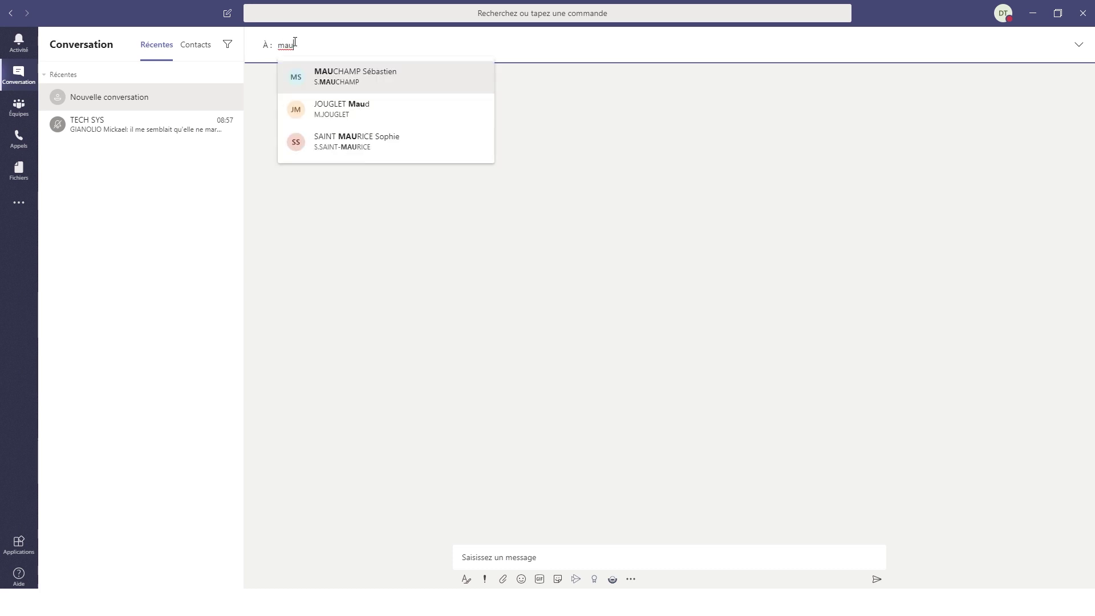
pyautogui.click(365, 76)
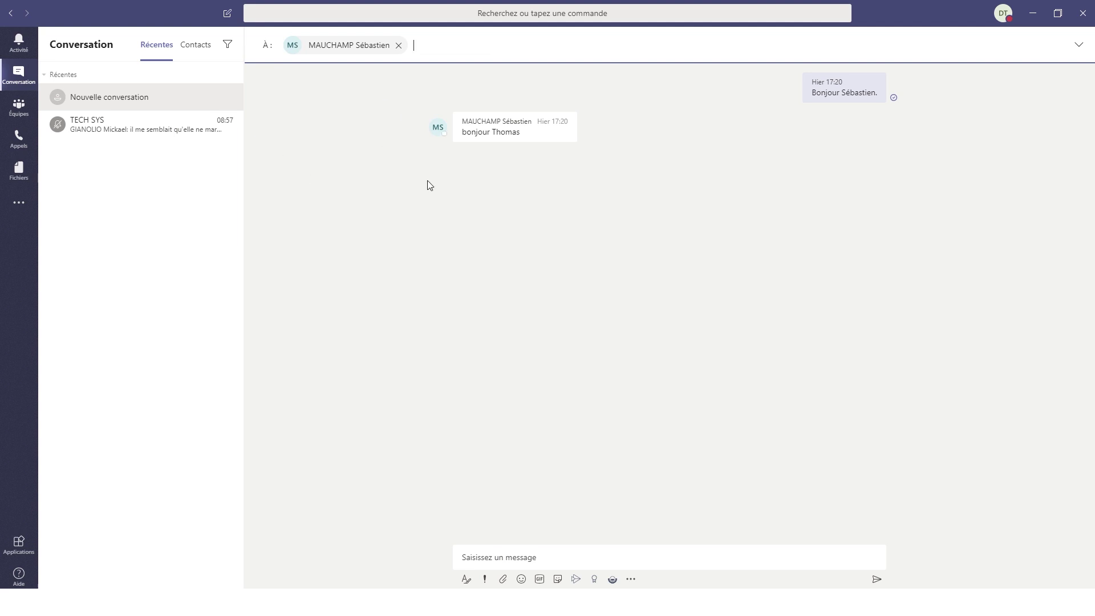
pyautogui.click(501, 557)
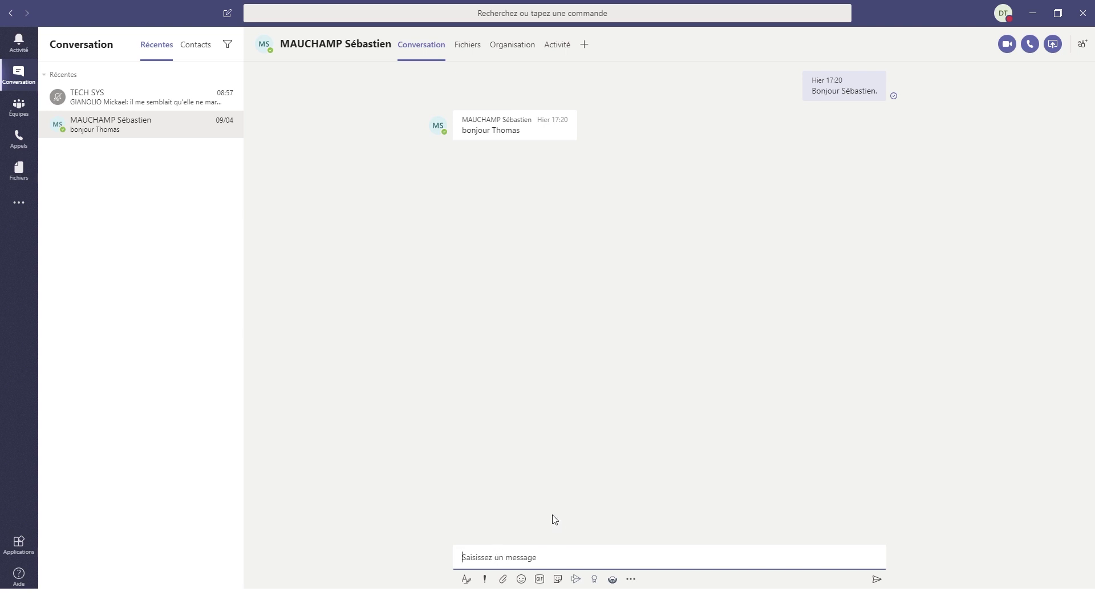
pyautogui.write('As tu reçu mon invitation au canal Formation ?')
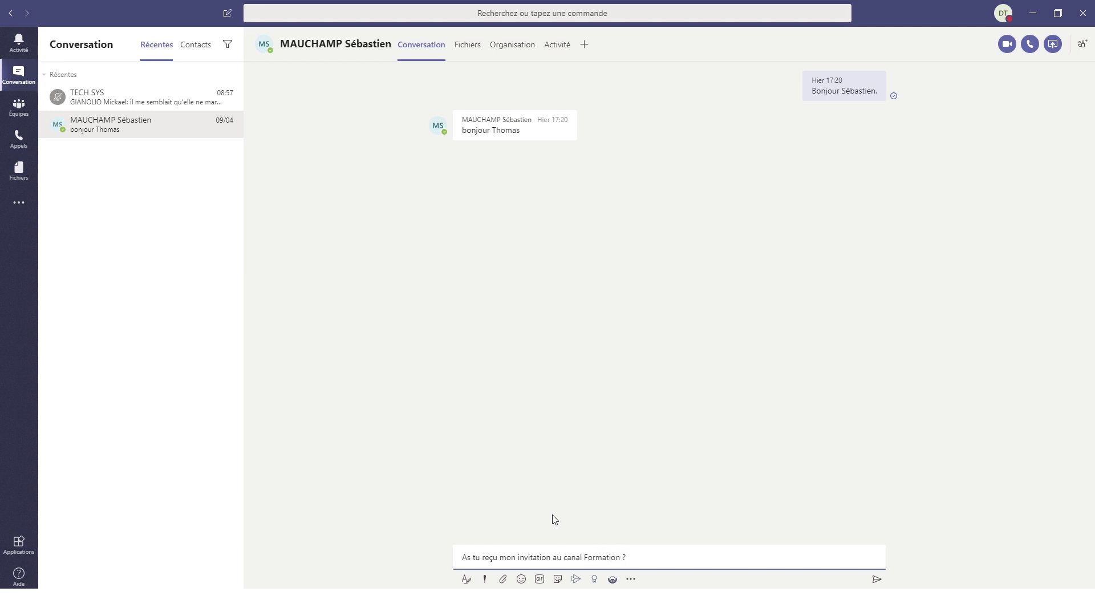
pyautogui.click(877, 579)
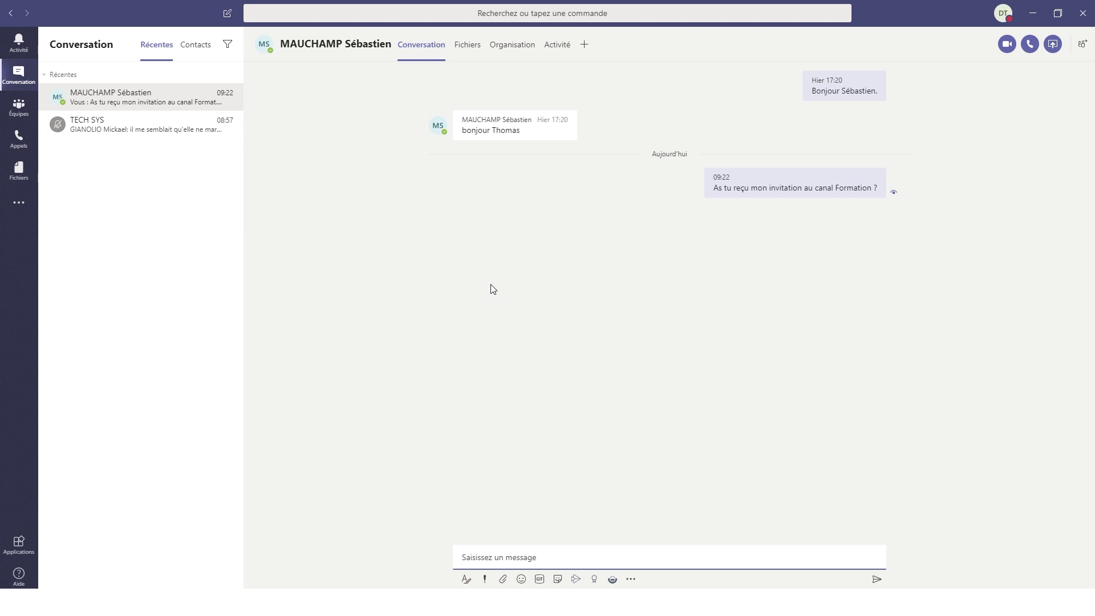
# View the desktops and windows available for screen sharing in the private conversation, and close the selection without sharing.
pyautogui.click(1053, 49)
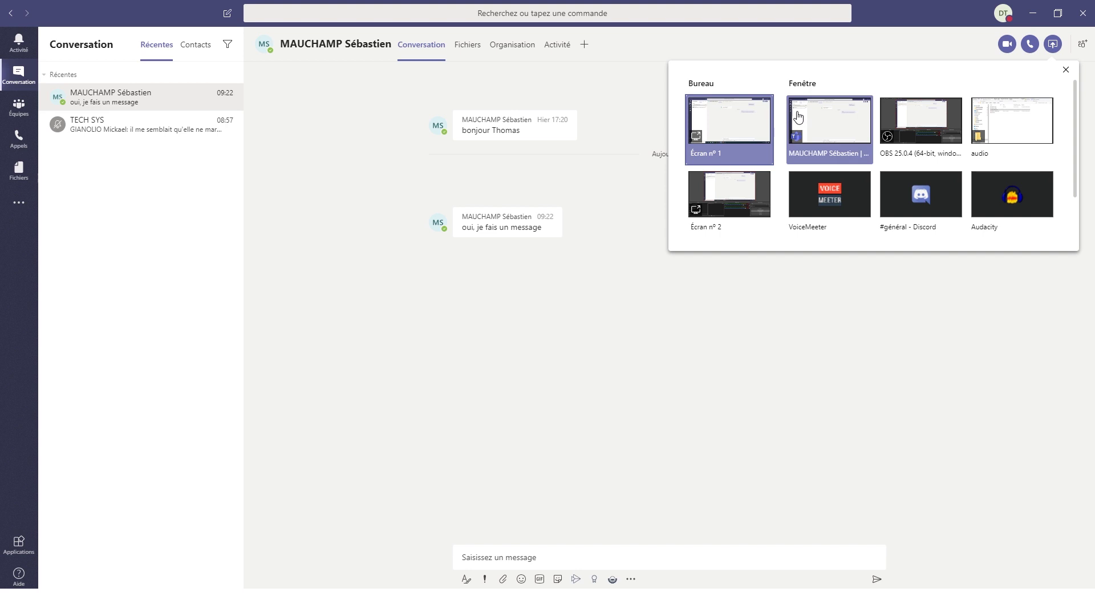
pyautogui.click(1066, 71)
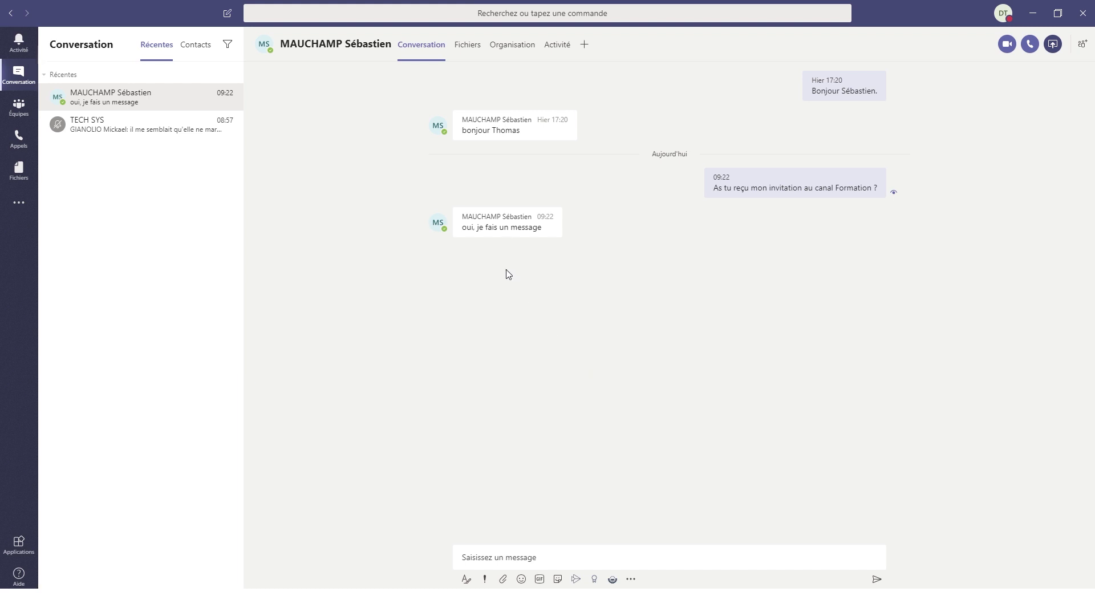
# React with a thumbs-up to the colleague's reply "oui, je fais un message" and open the activity feed.
pyautogui.moveTo(539, 214)
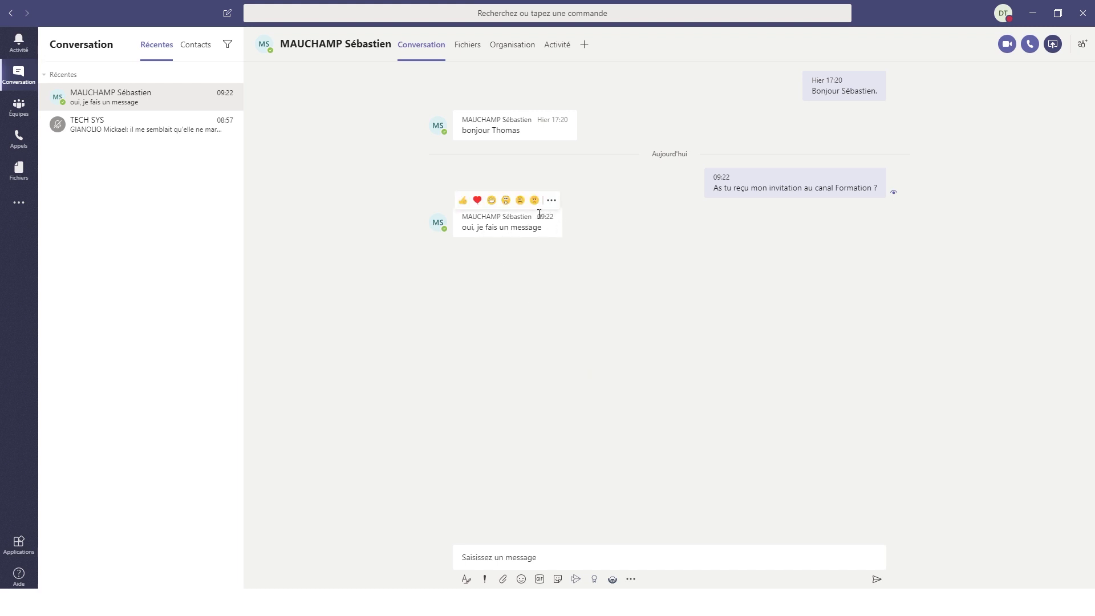
pyautogui.click(463, 201)
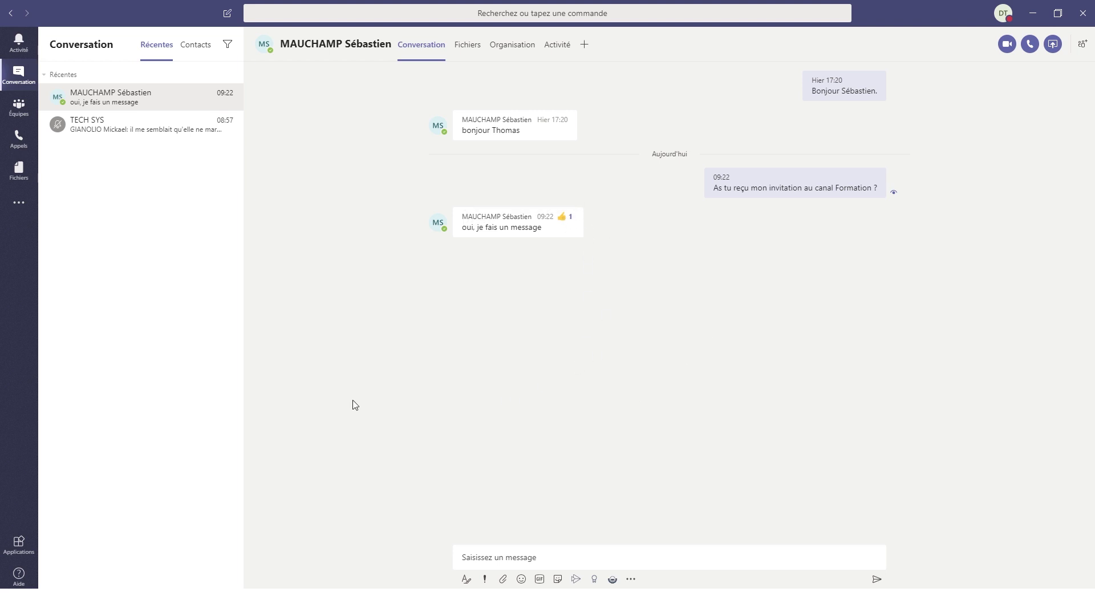
pyautogui.click(16, 44)
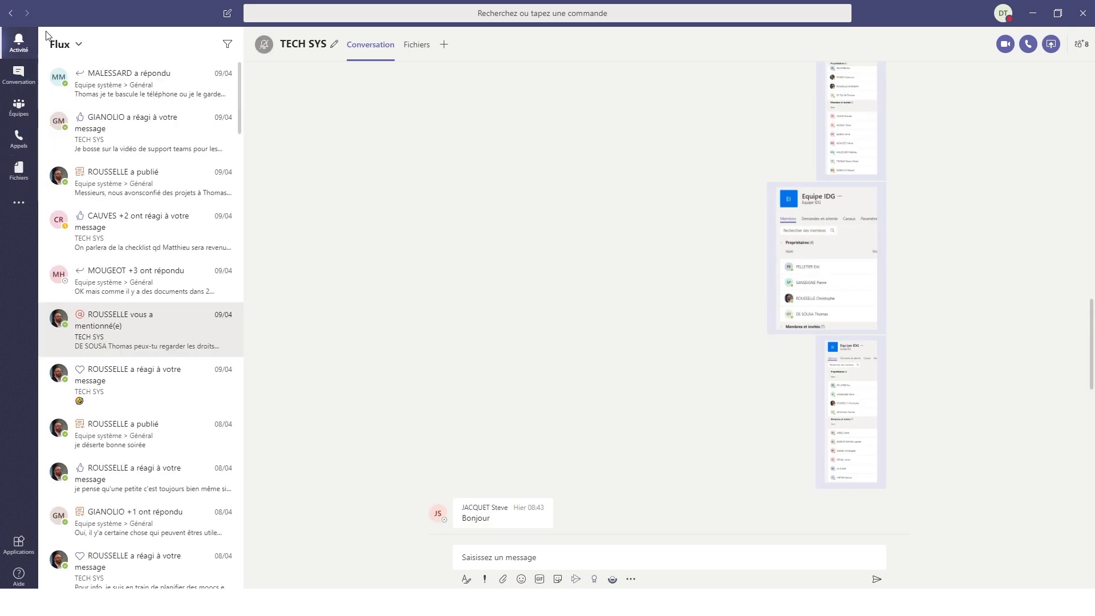